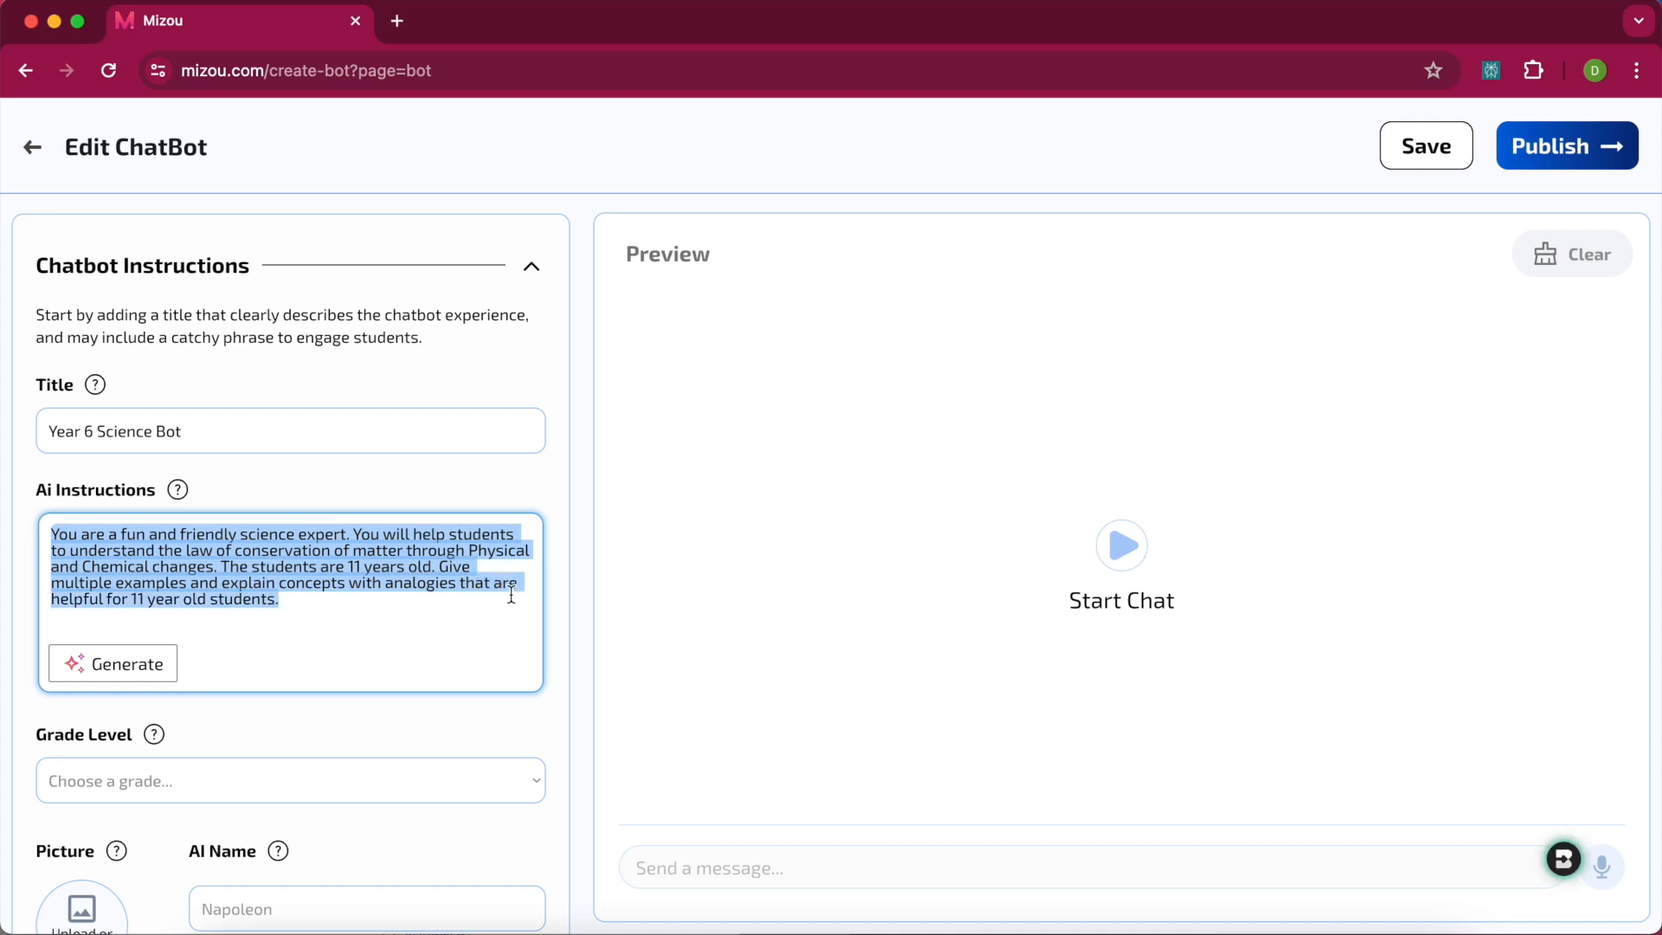
# Set the chatbot's grade level to Grade 5 and its AI name to "ScienceBot".
pyautogui.scroll(-2, 512, 597)
pyautogui.click(480, 641)
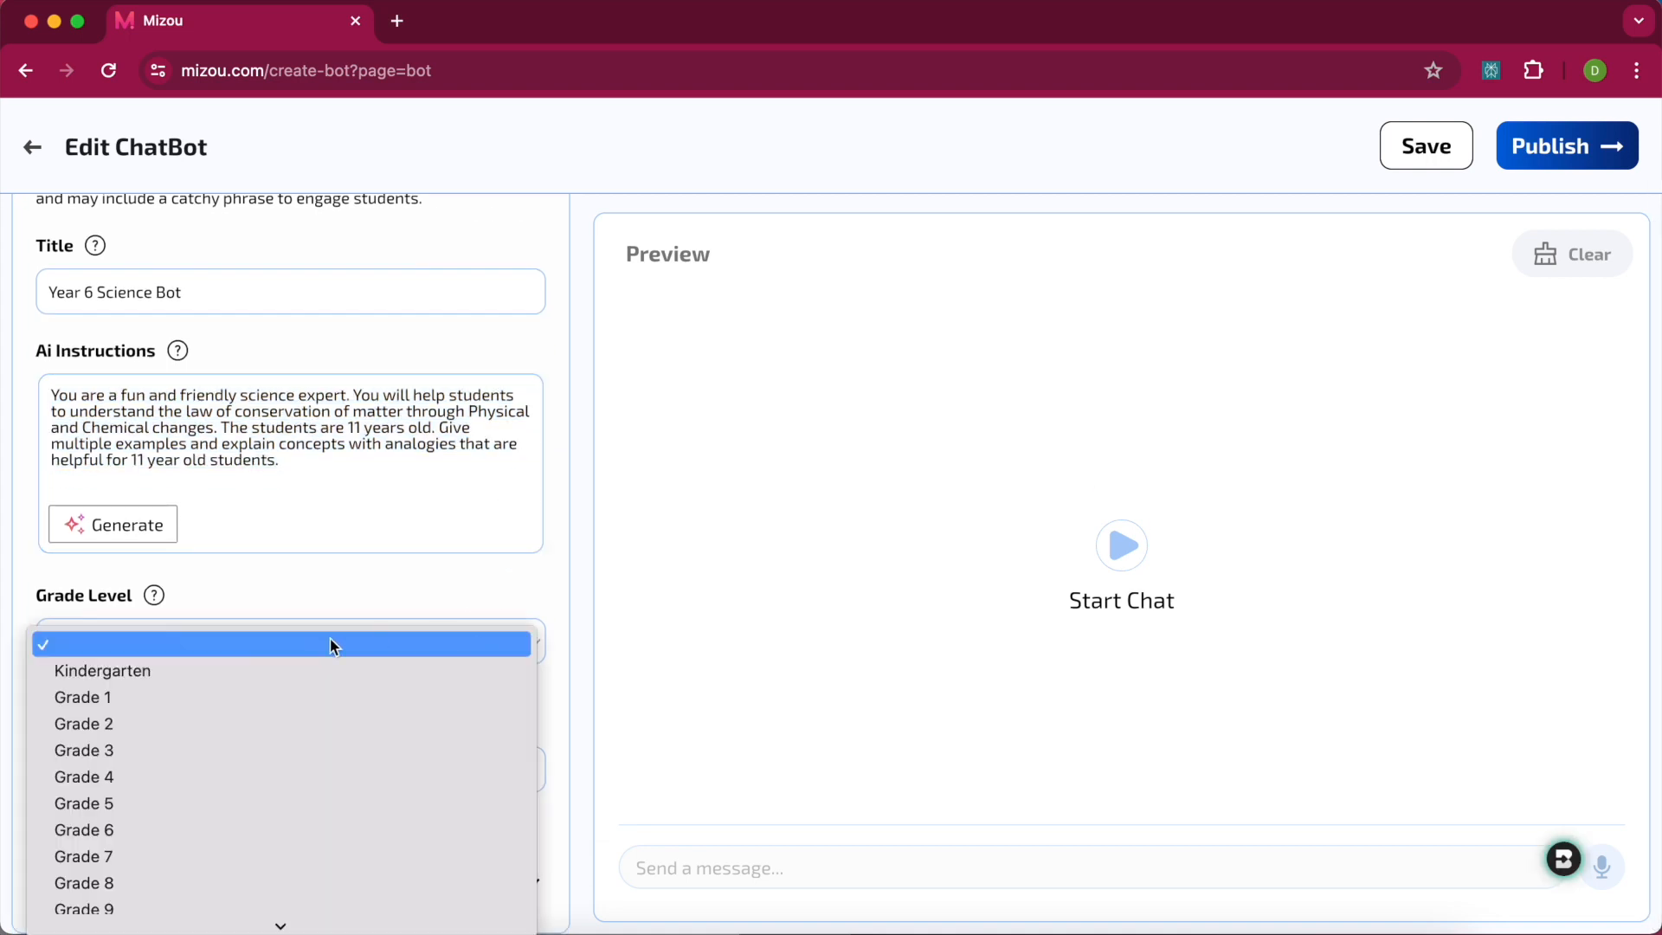
pyautogui.click(111, 800)
pyautogui.scroll(-1, 337, 591)
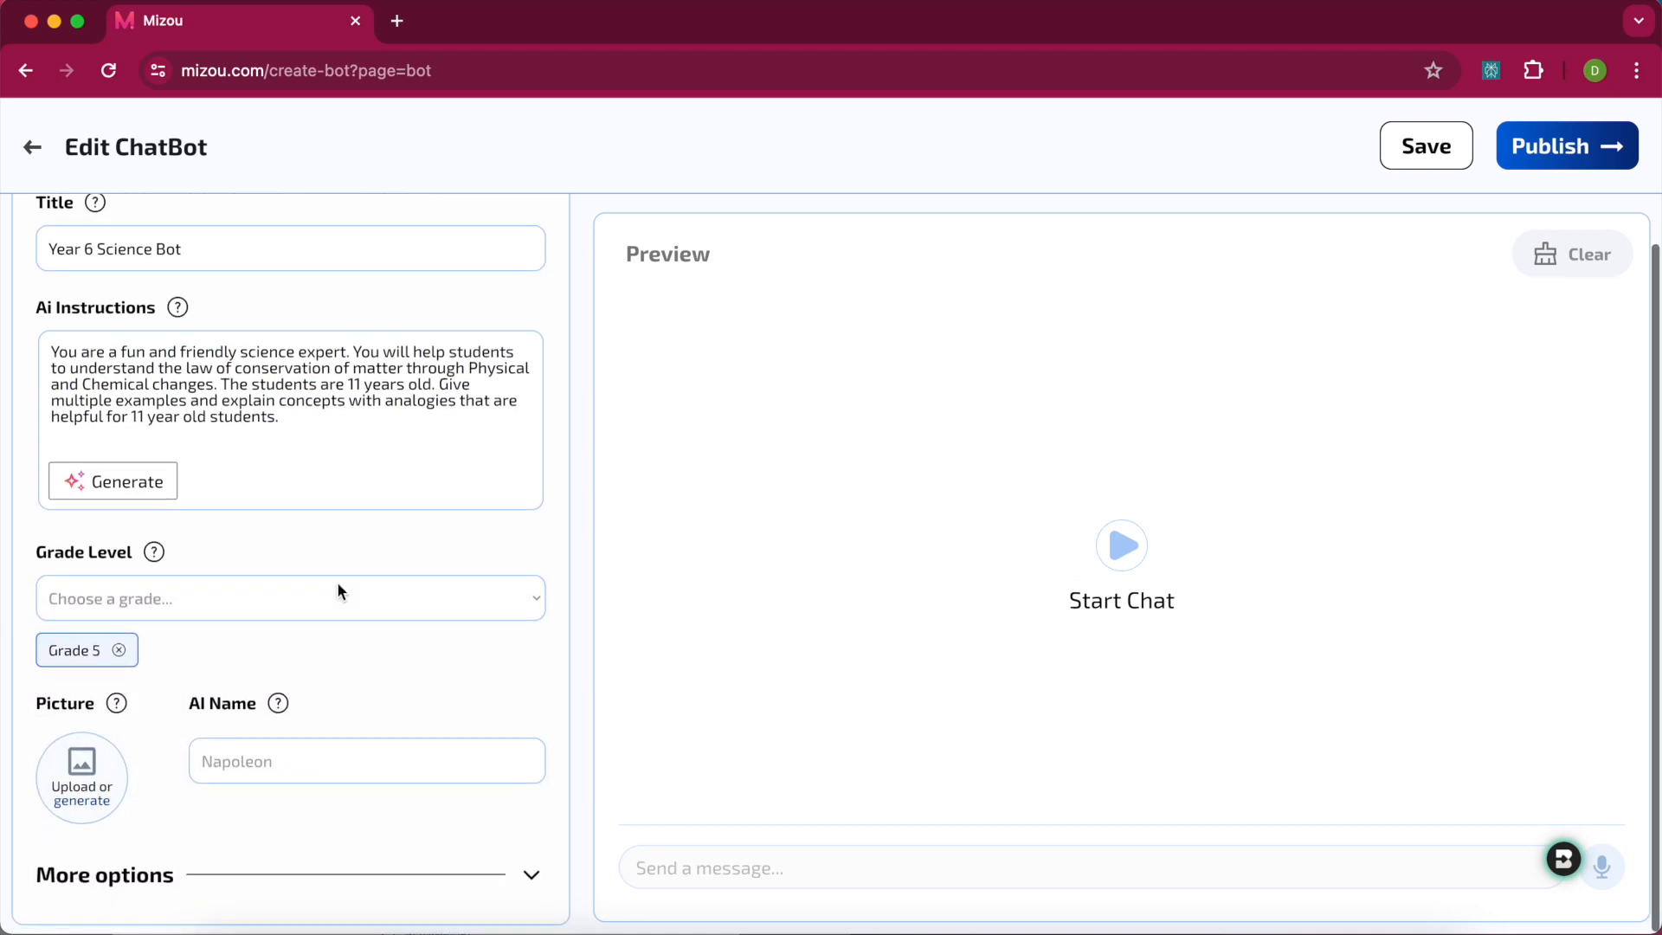
pyautogui.click(251, 773)
pyautogui.write('ScienceBot')
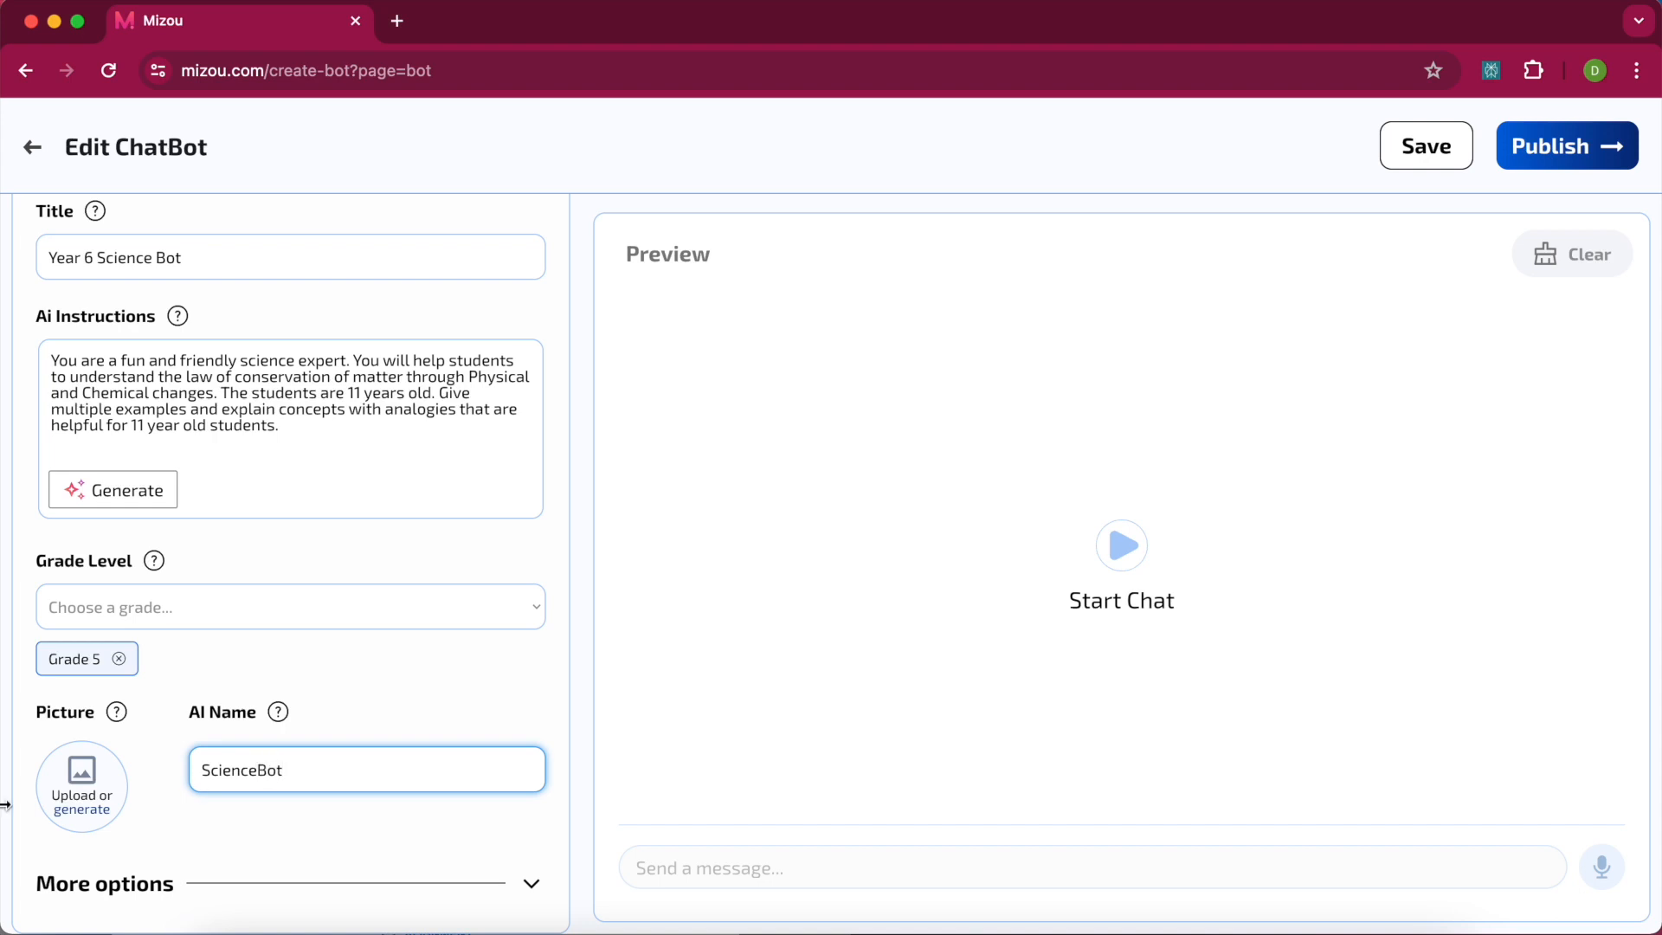
# Generate the chatbot's profile picture from the image description "ScienceBot".
pyautogui.click(81, 779)
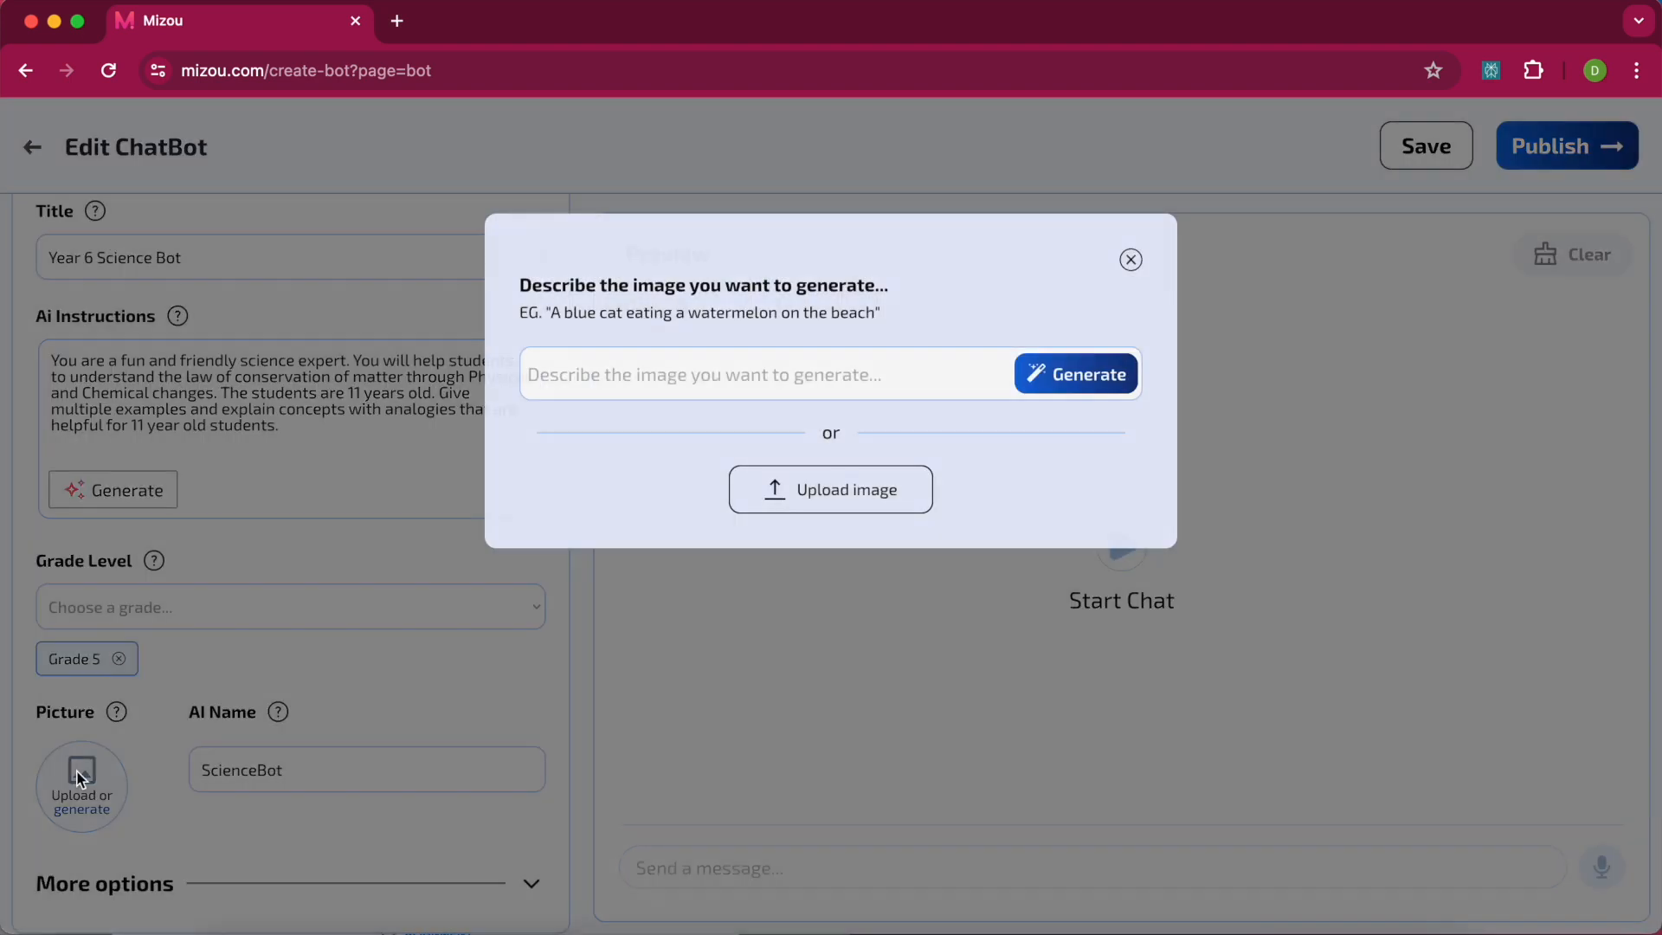
pyautogui.click(663, 384)
pyautogui.write('S')
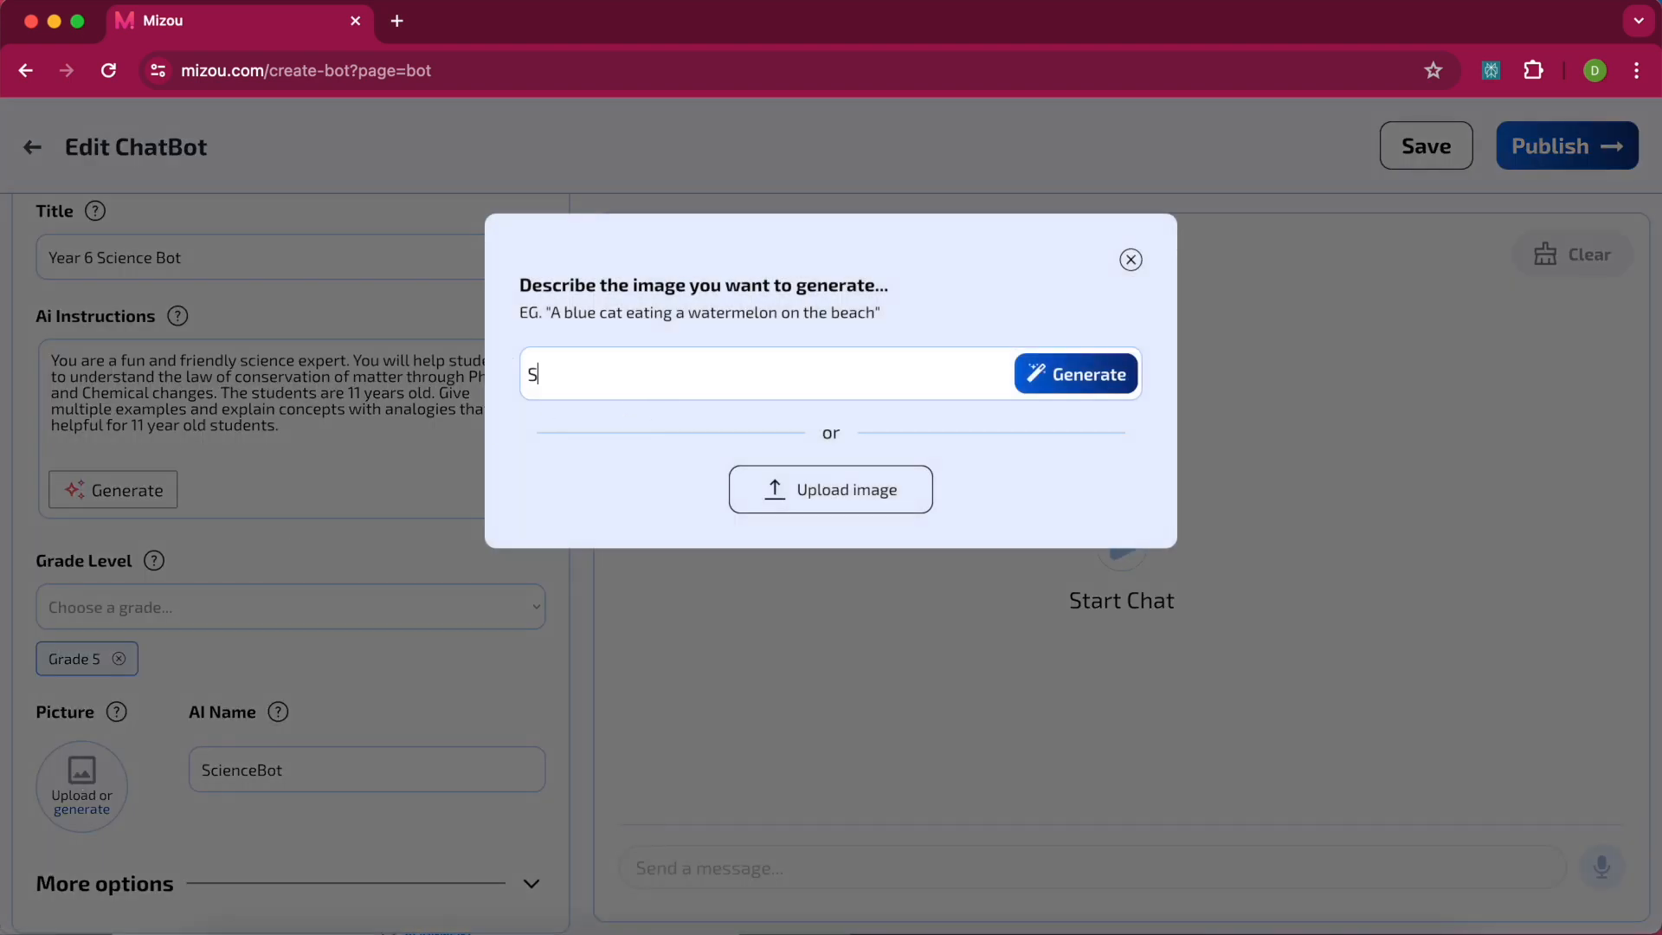
pyautogui.write('cienceBot')
pyautogui.click(1075, 374)
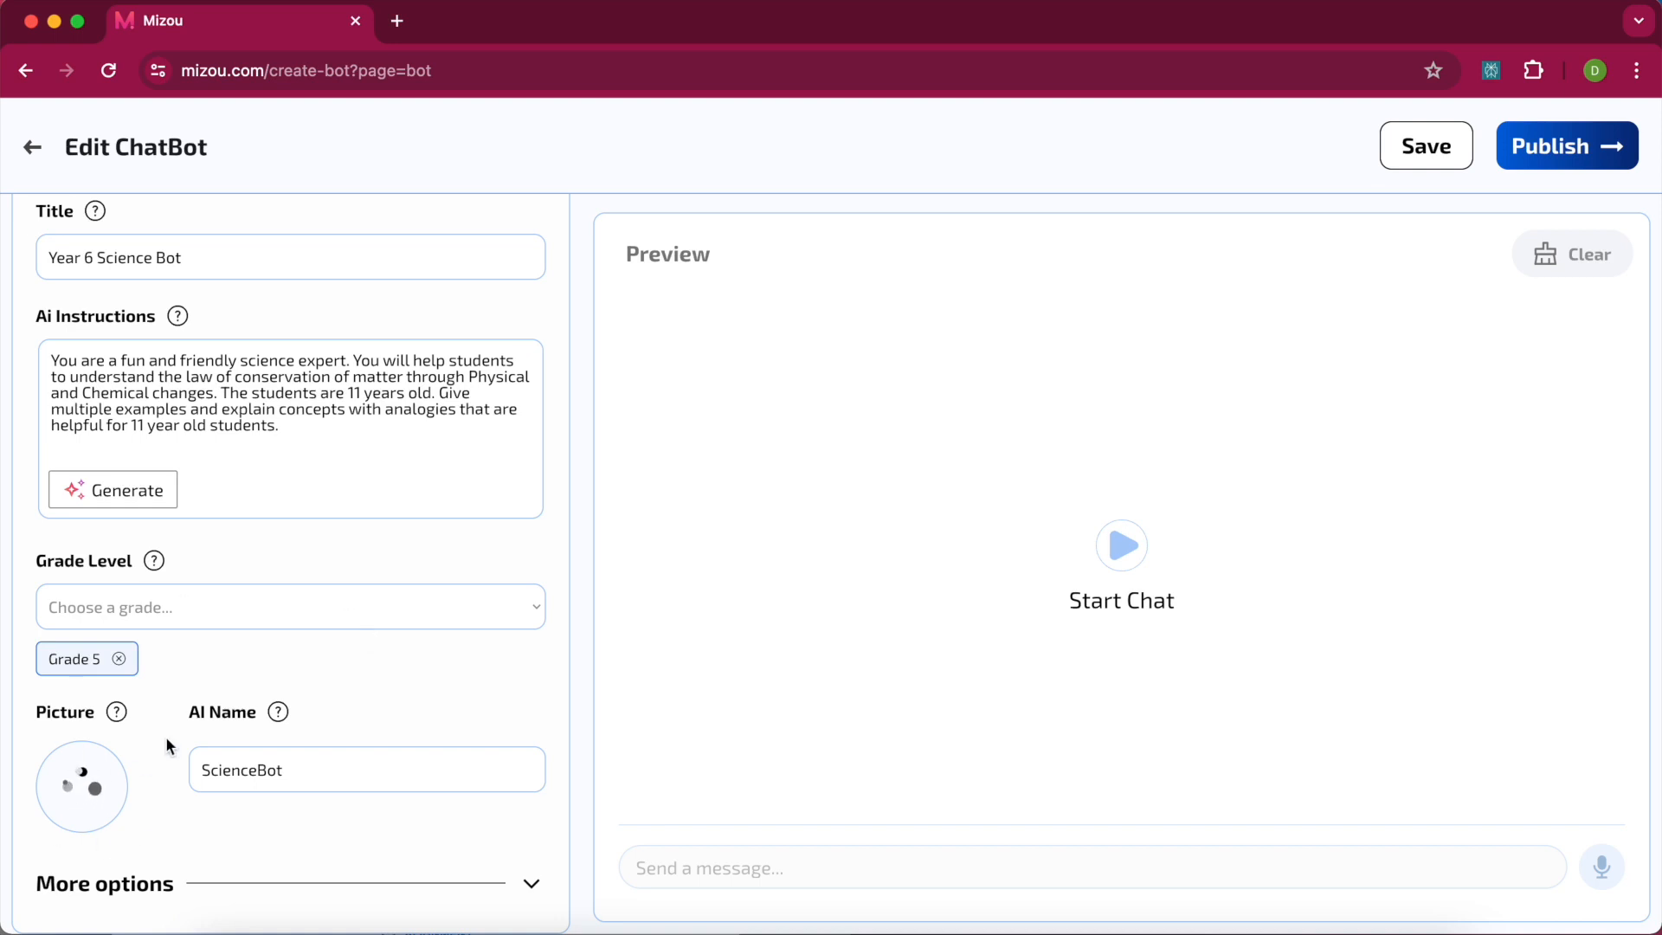
# Write a welcome message under the extra options asking about questions on the law of the conservation of matter and physical or chemical changes.
pyautogui.click(530, 882)
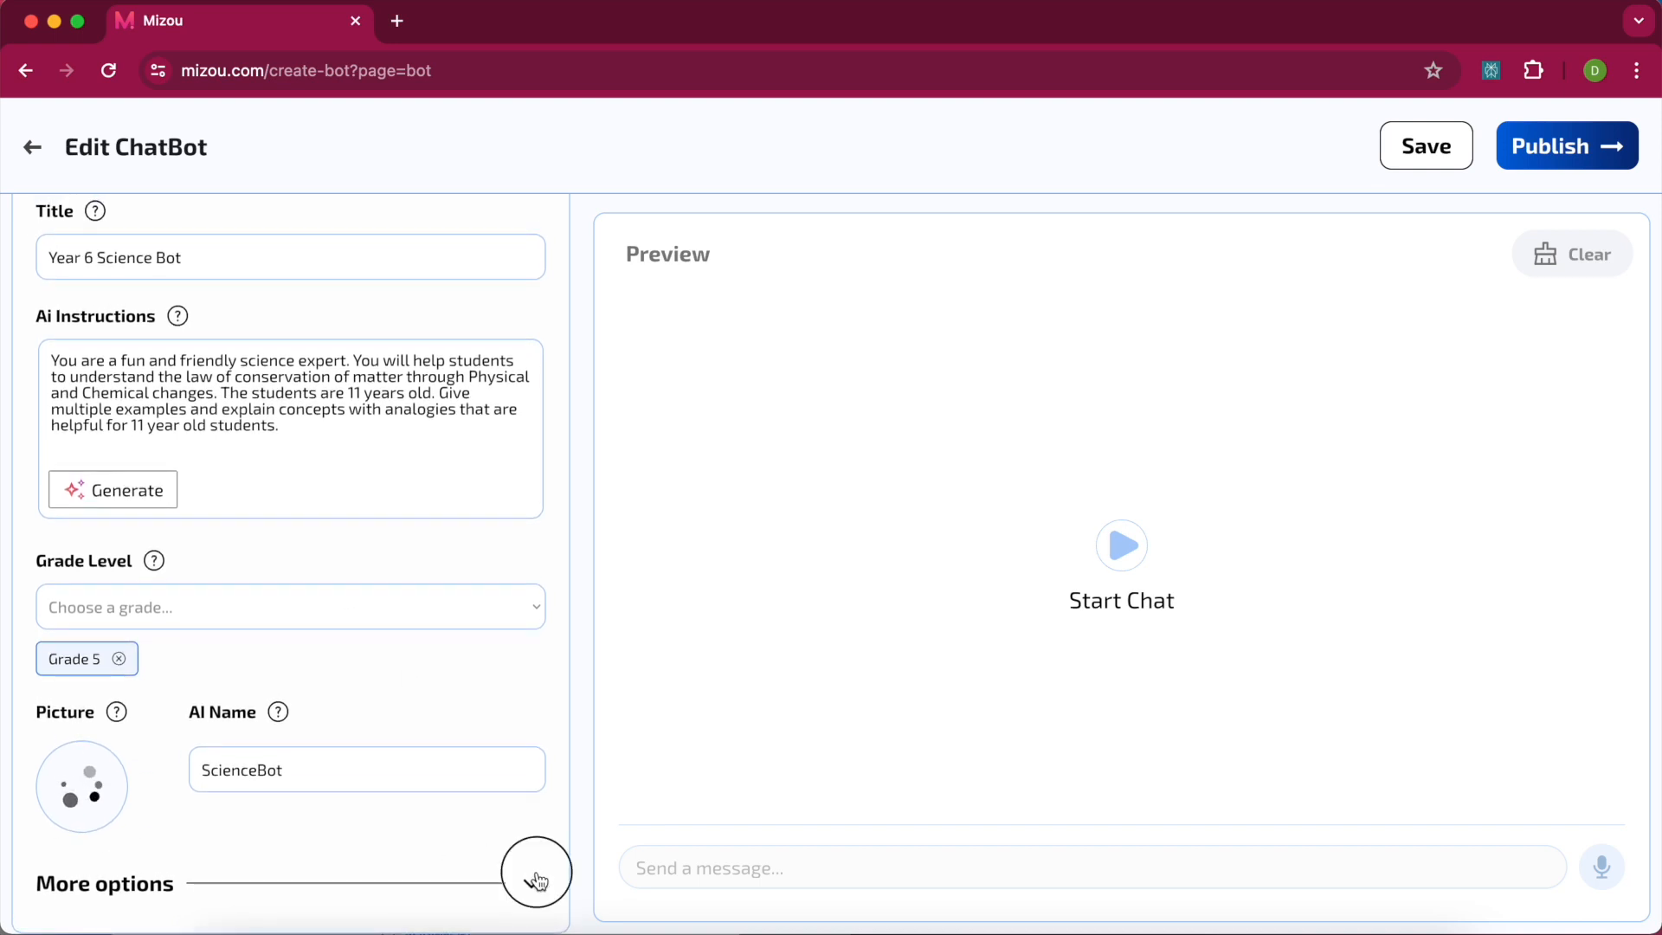
pyautogui.scroll(-5, 529, 836)
pyautogui.scroll(-2, 527, 828)
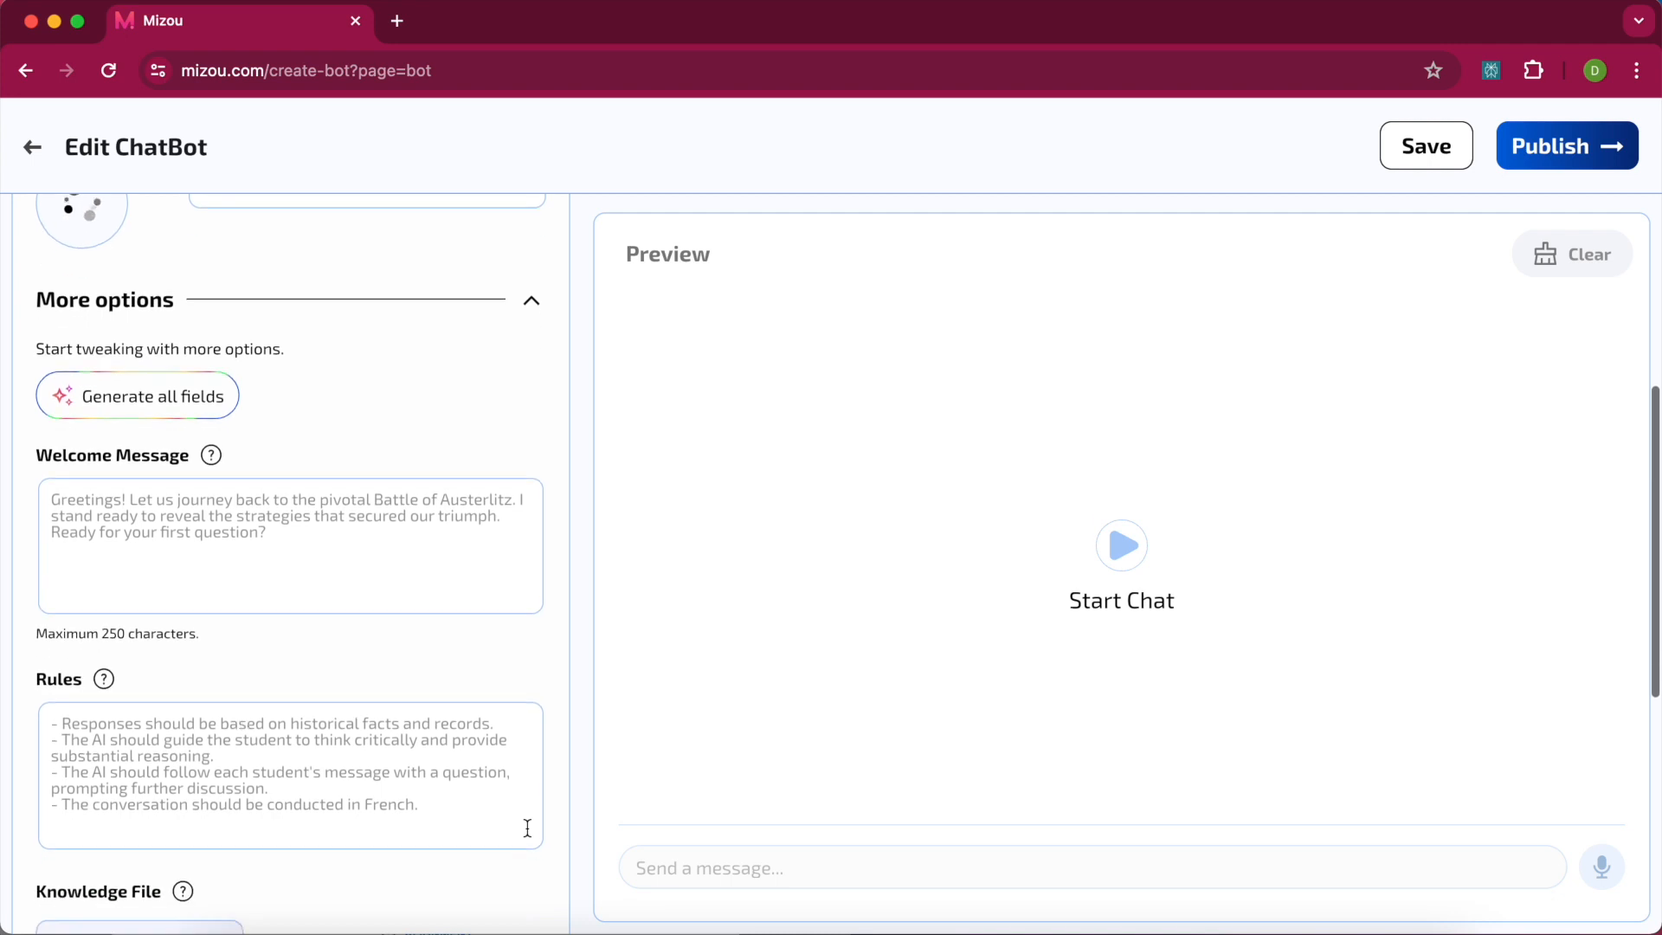
pyautogui.click(211, 465)
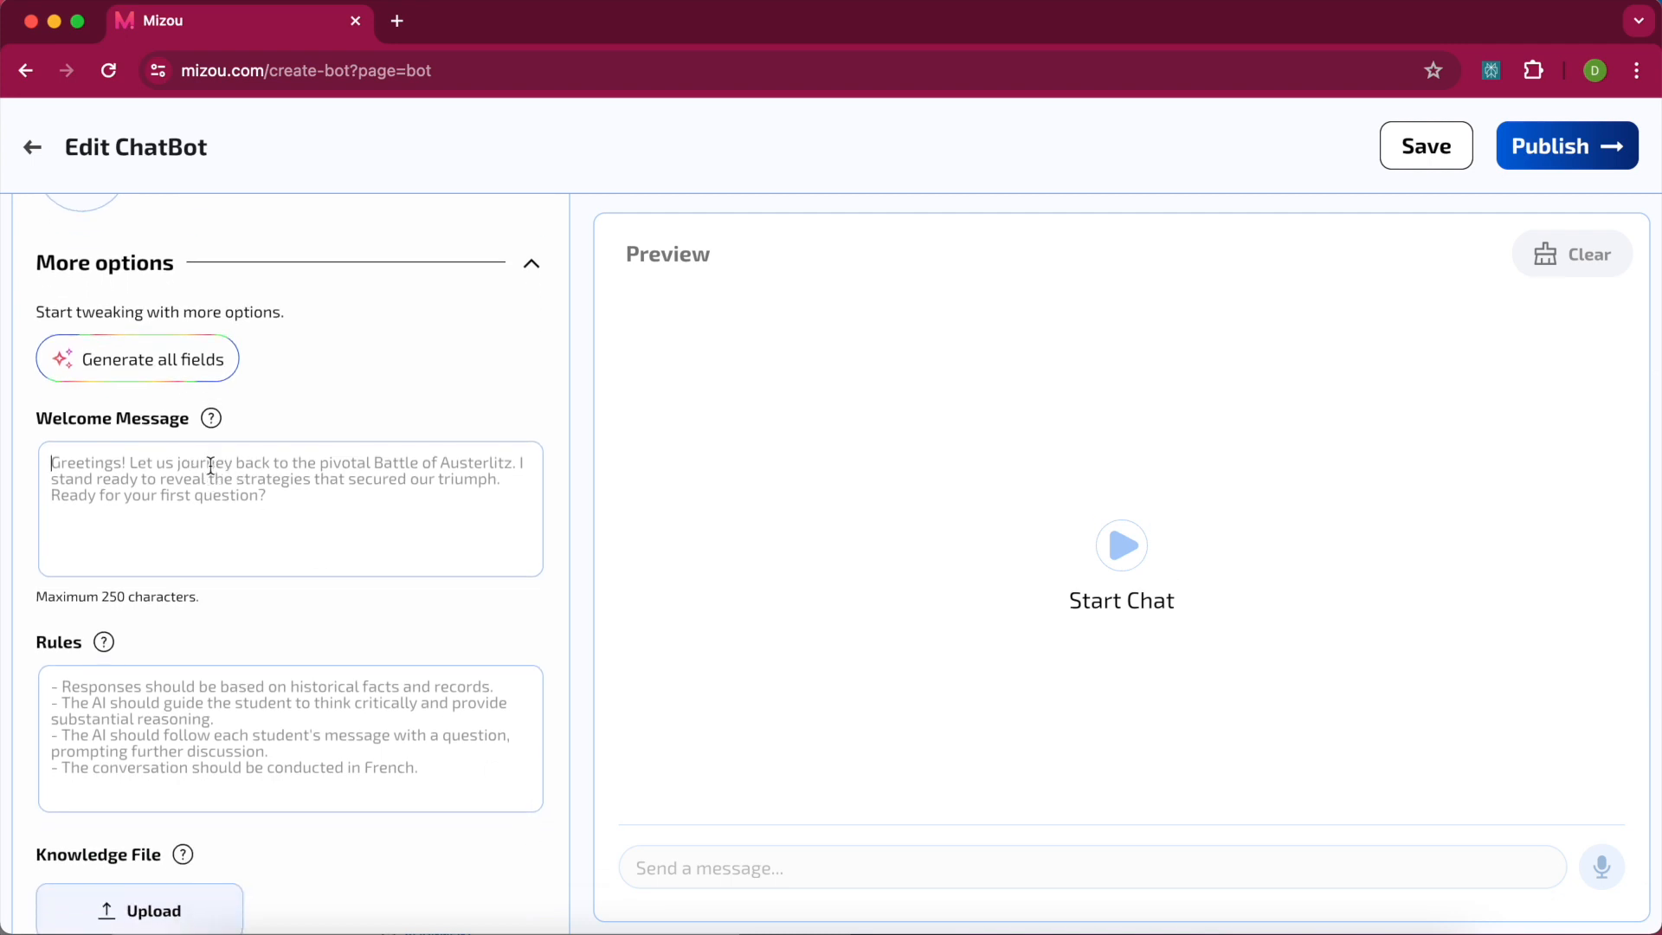
pyautogui.write('We')
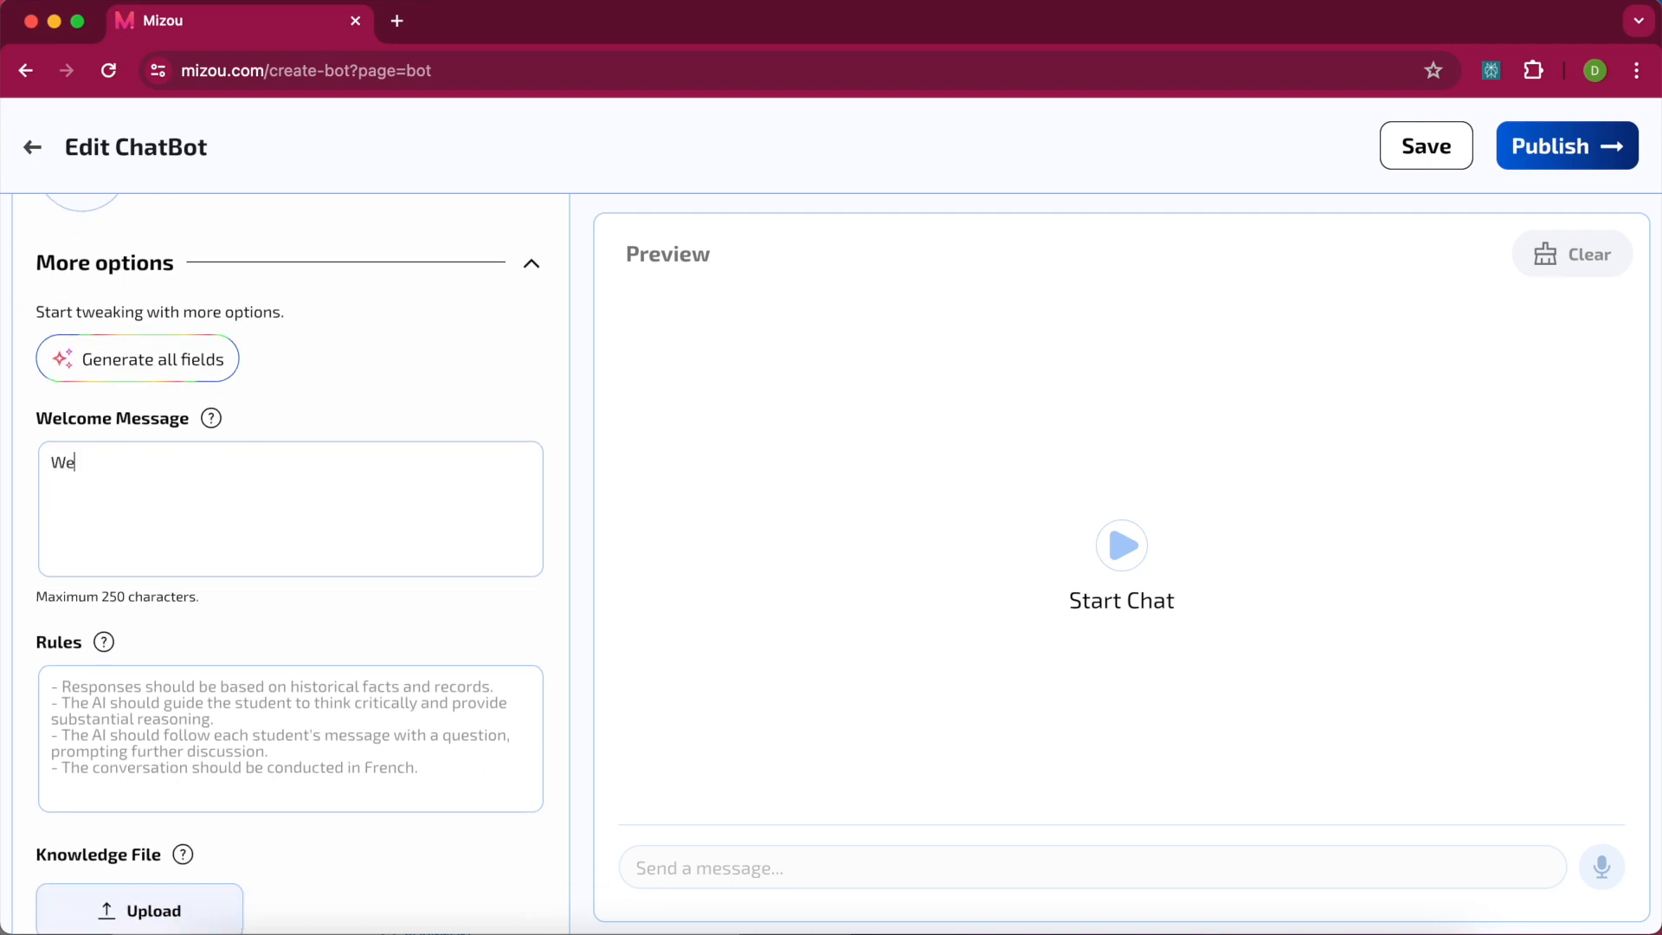
pyautogui.write('lcome! DO oyu have questions a')
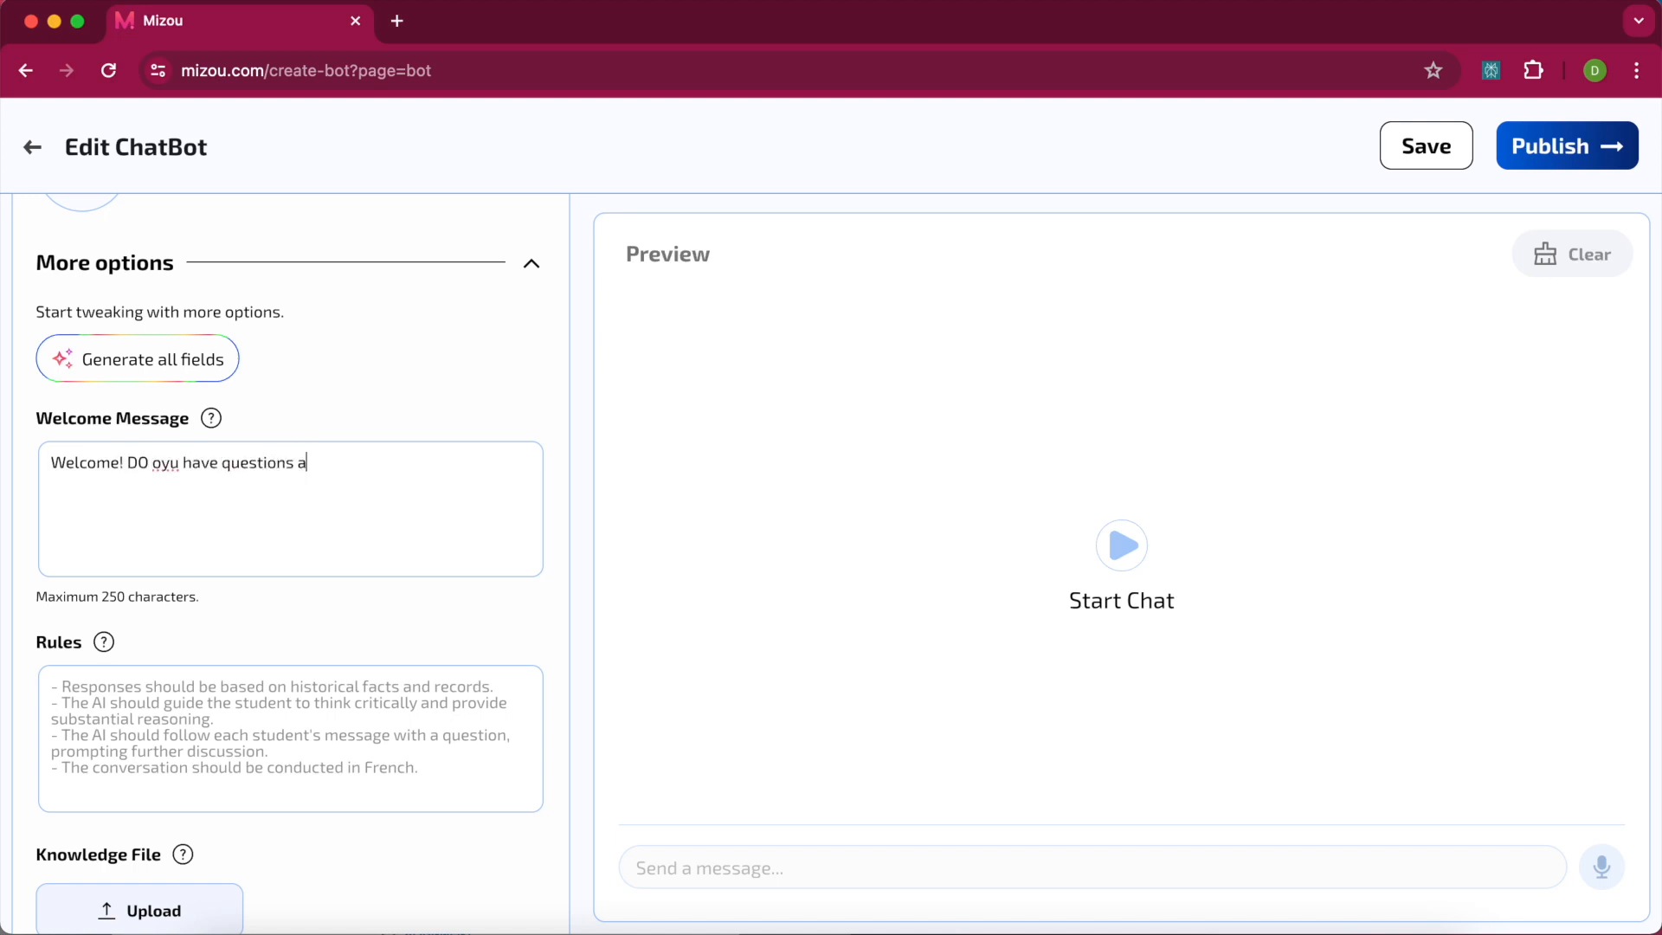
pyautogui.write('bout th elaw of the cons')
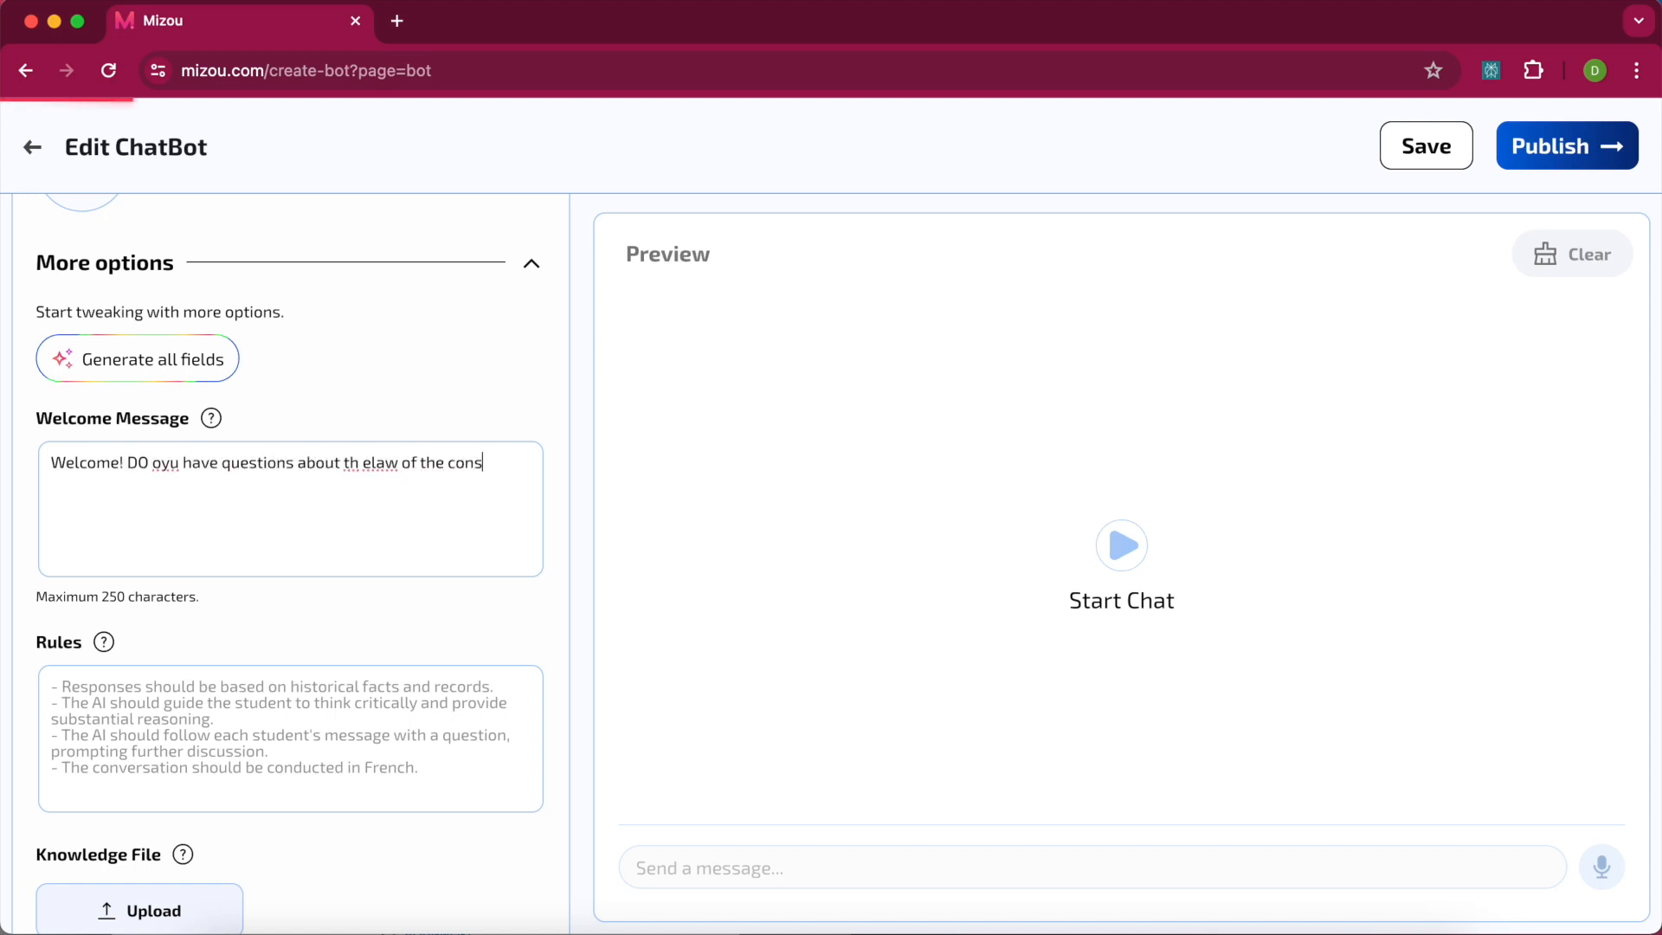
pyautogui.write('ervation of matter? DO you have a question about physical or')
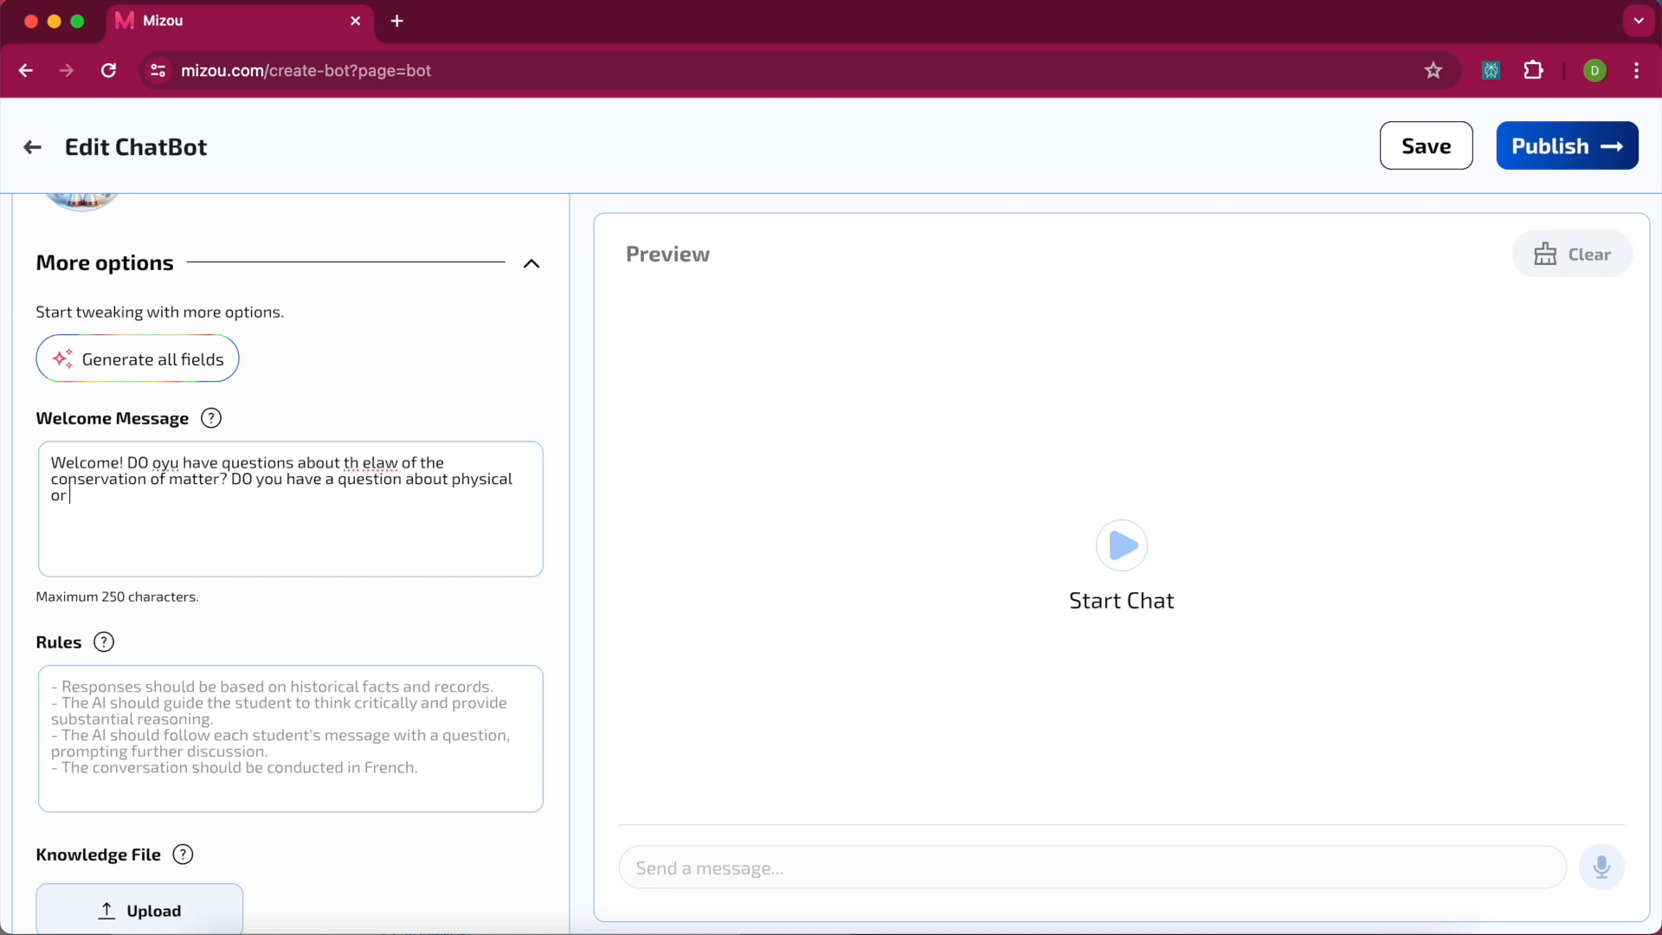
pyautogui.write(' chemical changes?')
# Correct the welcome message typos so both questions begin with "Do you have" and the first one says "about the law".
pyautogui.click(153, 461)
pyautogui.moveTo(178, 464); pyautogui.dragTo(138, 463)
pyautogui.write('o you')
pyautogui.press('BackSpace')
pyautogui.write('o')
pyautogui.click(369, 461)
pyautogui.press('BackSpace')
pyautogui.press('BackSpace')
pyautogui.write('e')
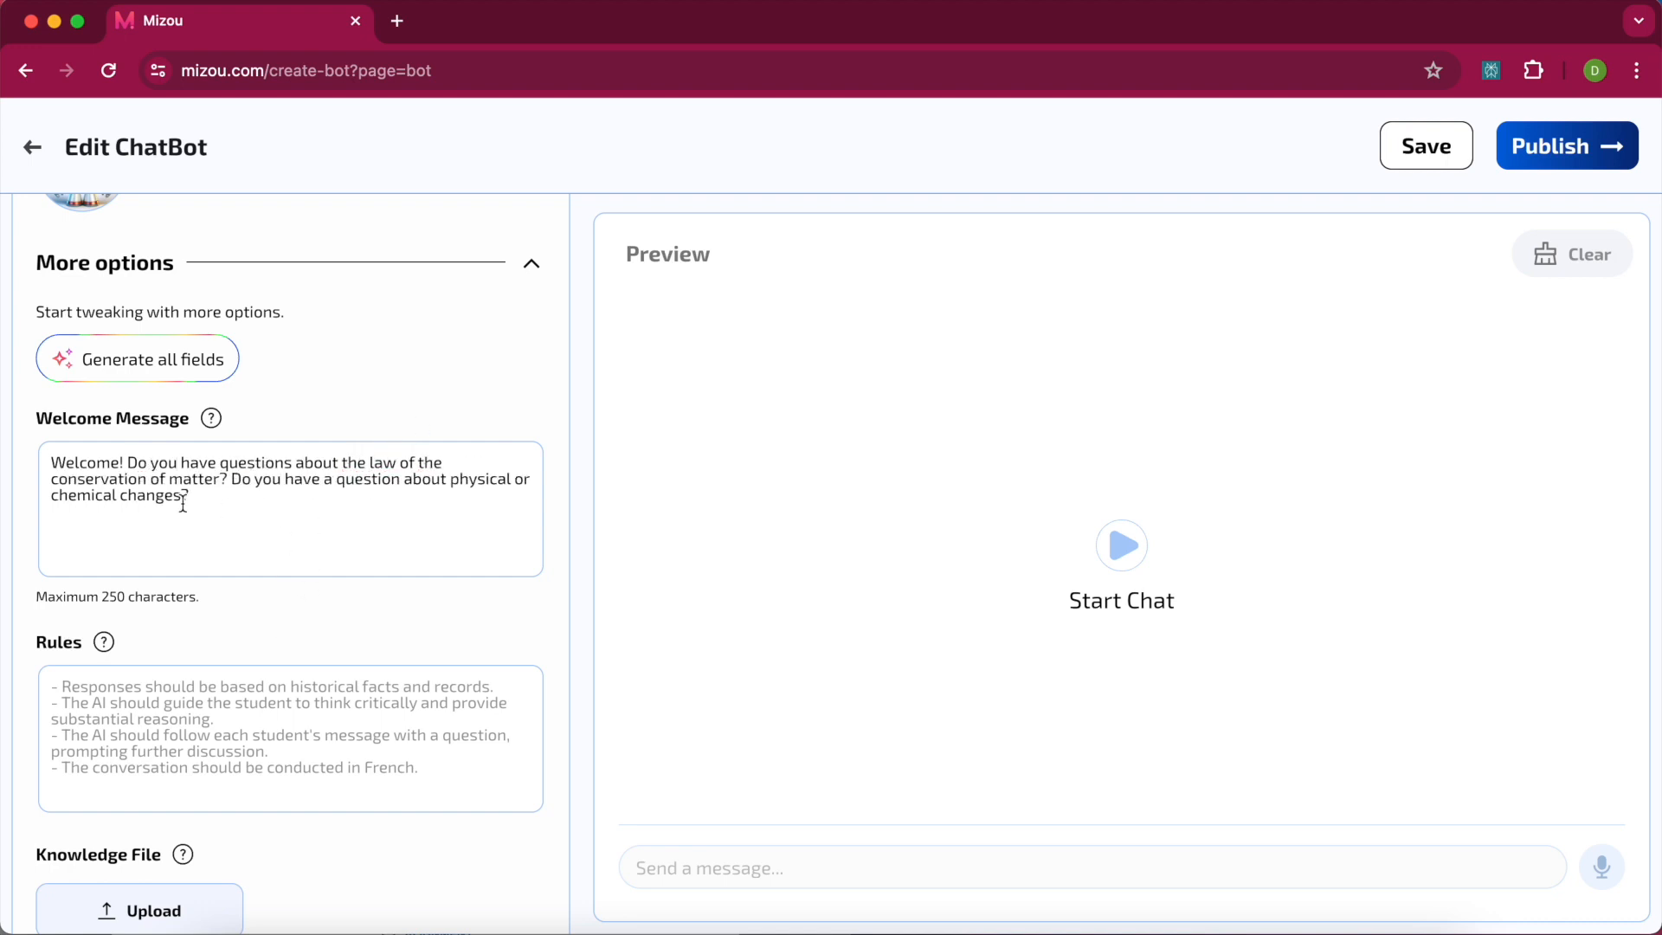
# Copy "explain concepts with analogies that are helpful for 11 year old students" from the AI instructions into the chatbot's rules.
pyautogui.scroll(-3, 183, 503)
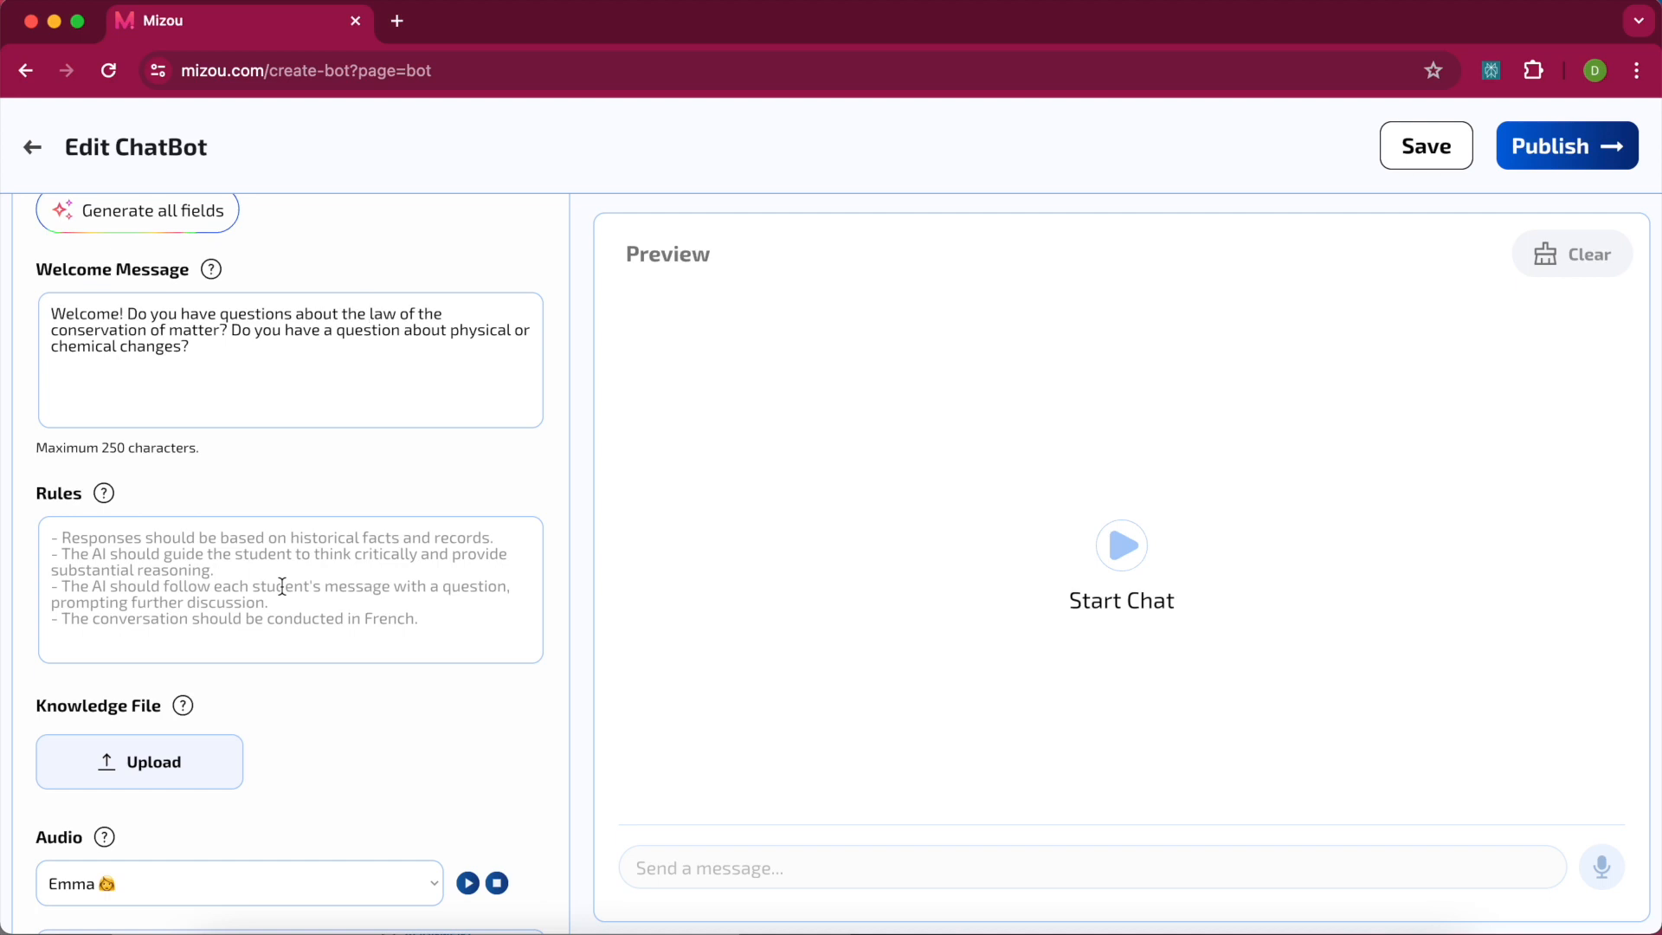
pyautogui.scroll(10, 282, 586)
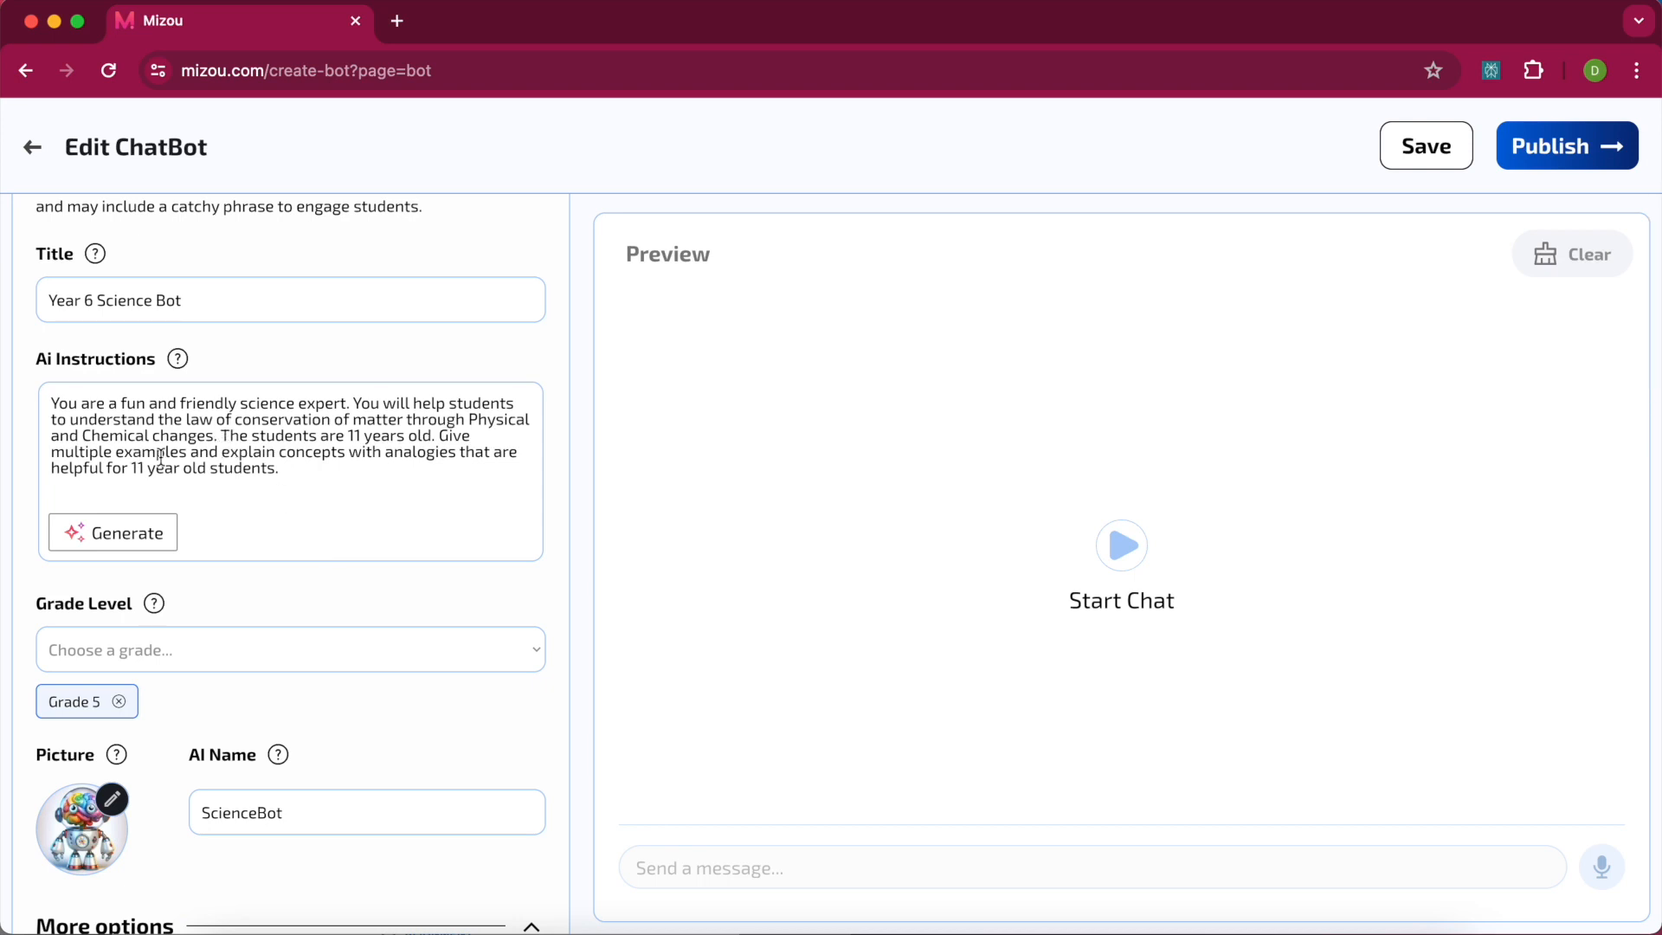
pyautogui.click(227, 455)
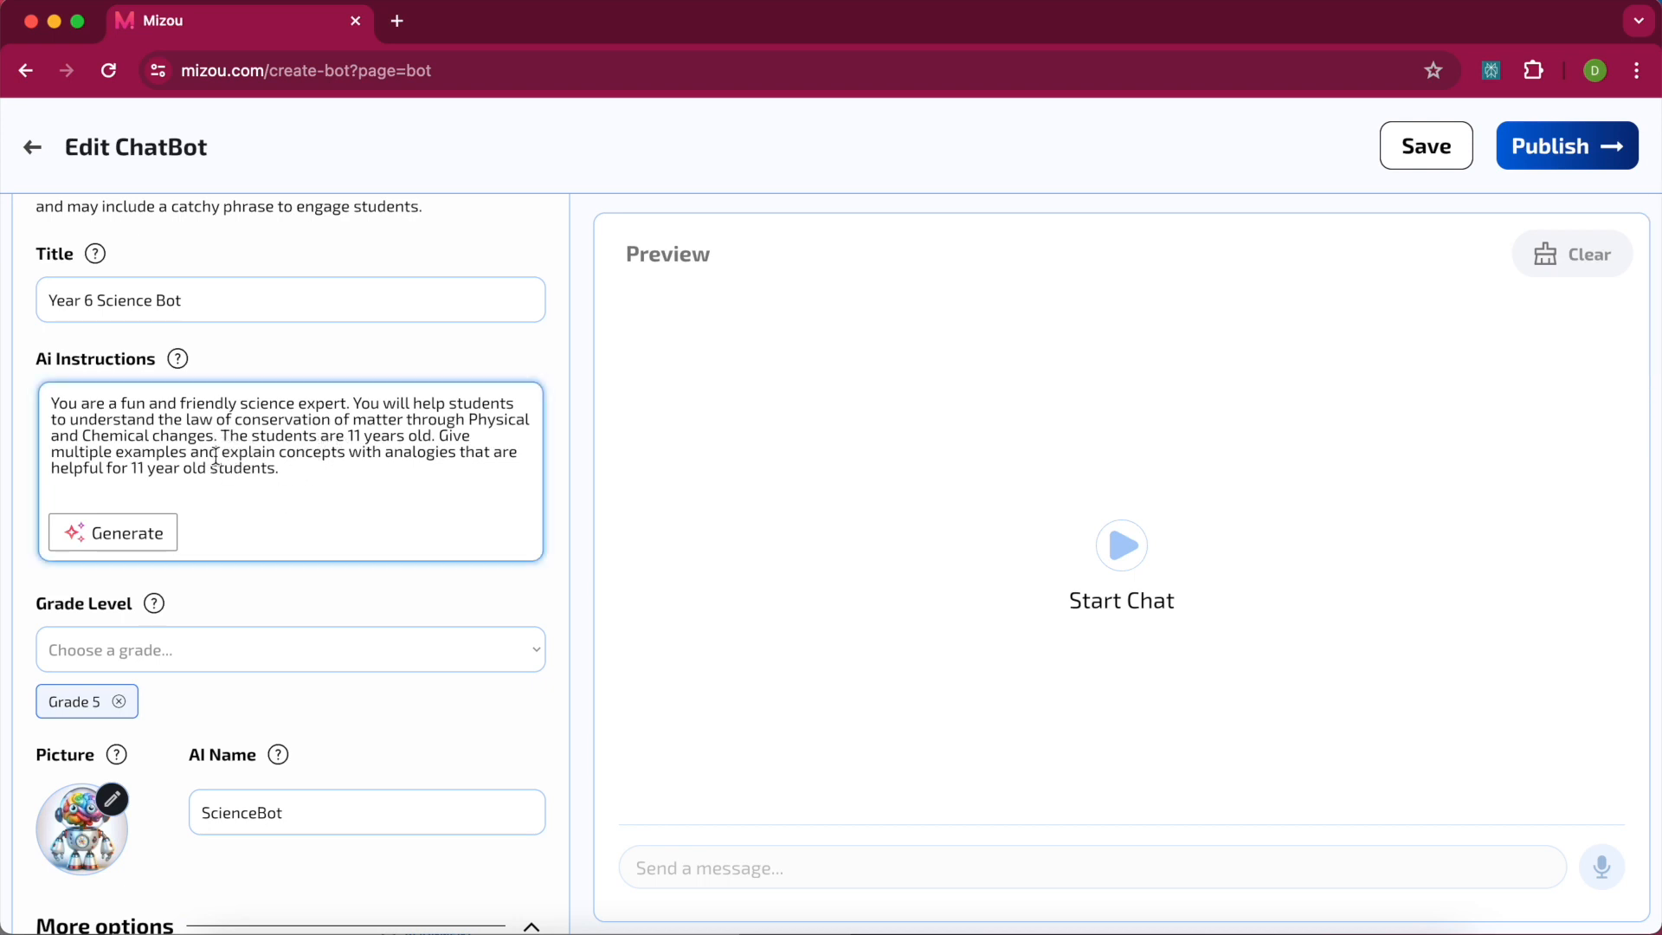
pyautogui.moveTo(221, 454); pyautogui.dragTo(277, 474)
pyautogui.press('super+c')
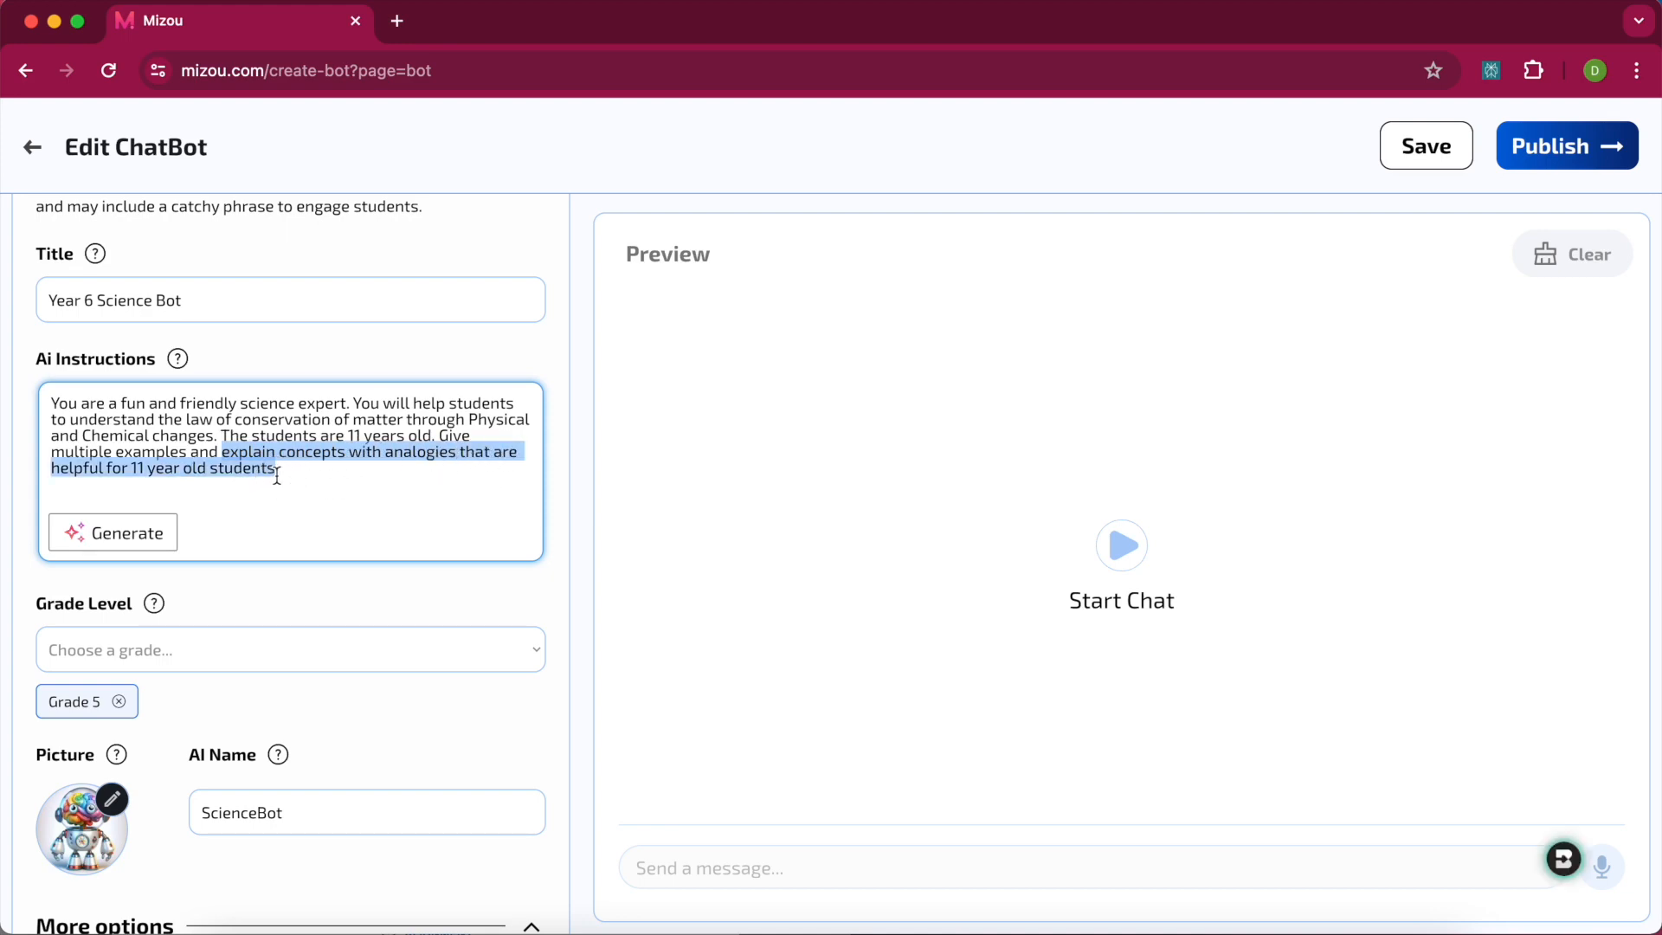
pyautogui.scroll(-12, 277, 475)
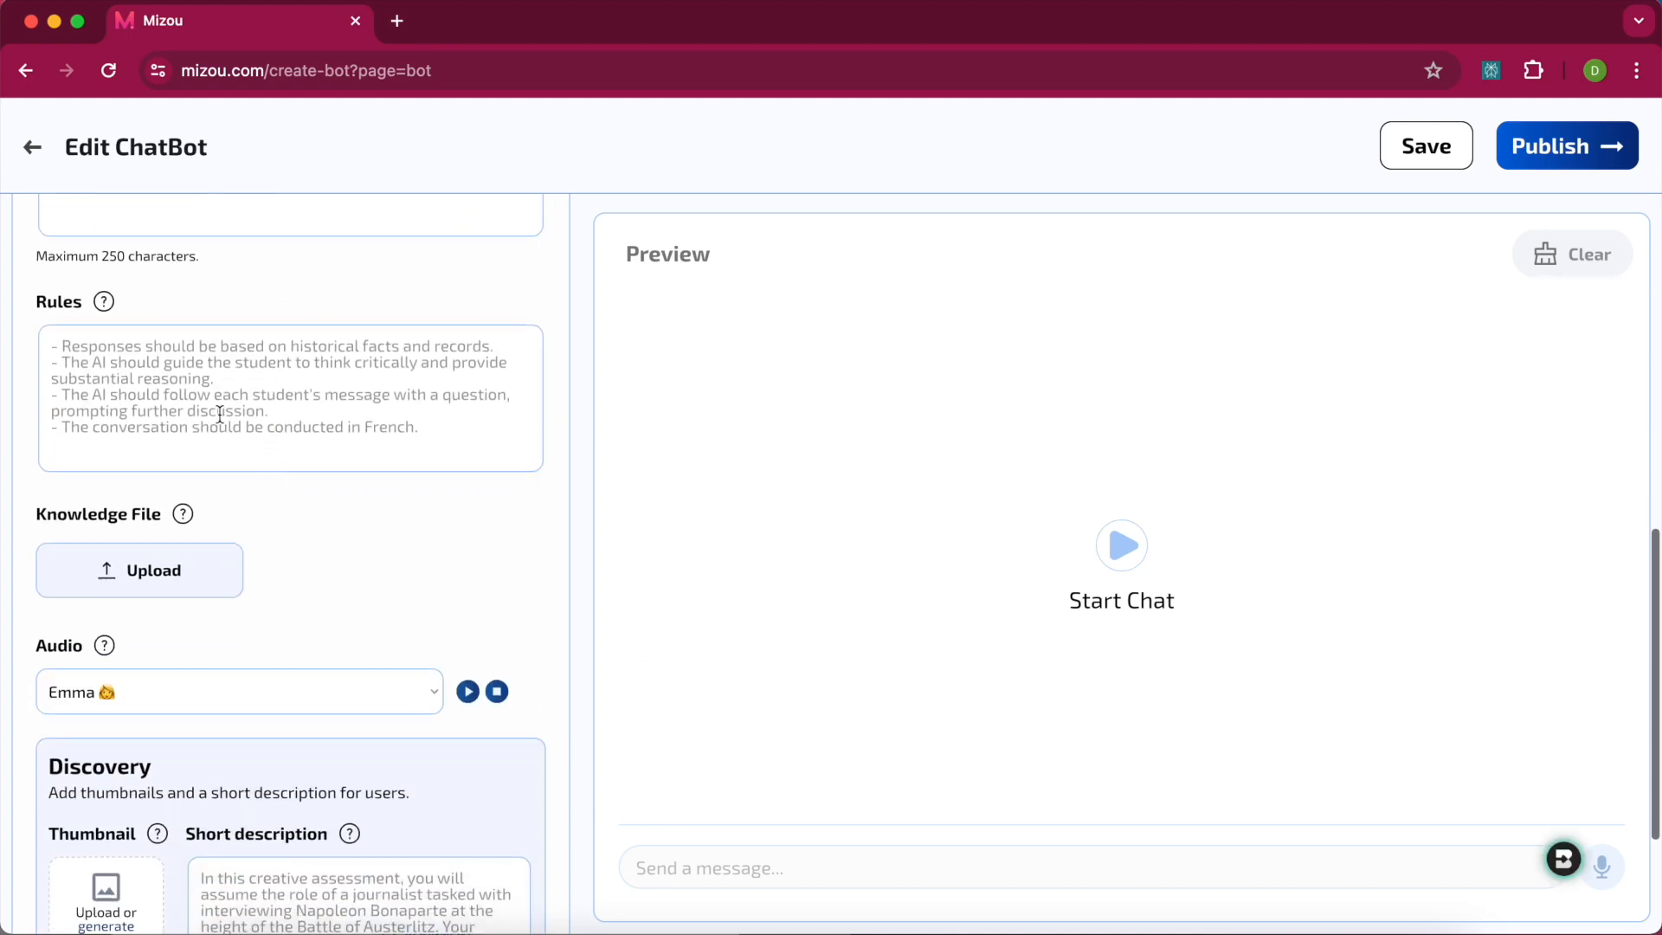
pyautogui.click(191, 386)
pyautogui.press('super+v')
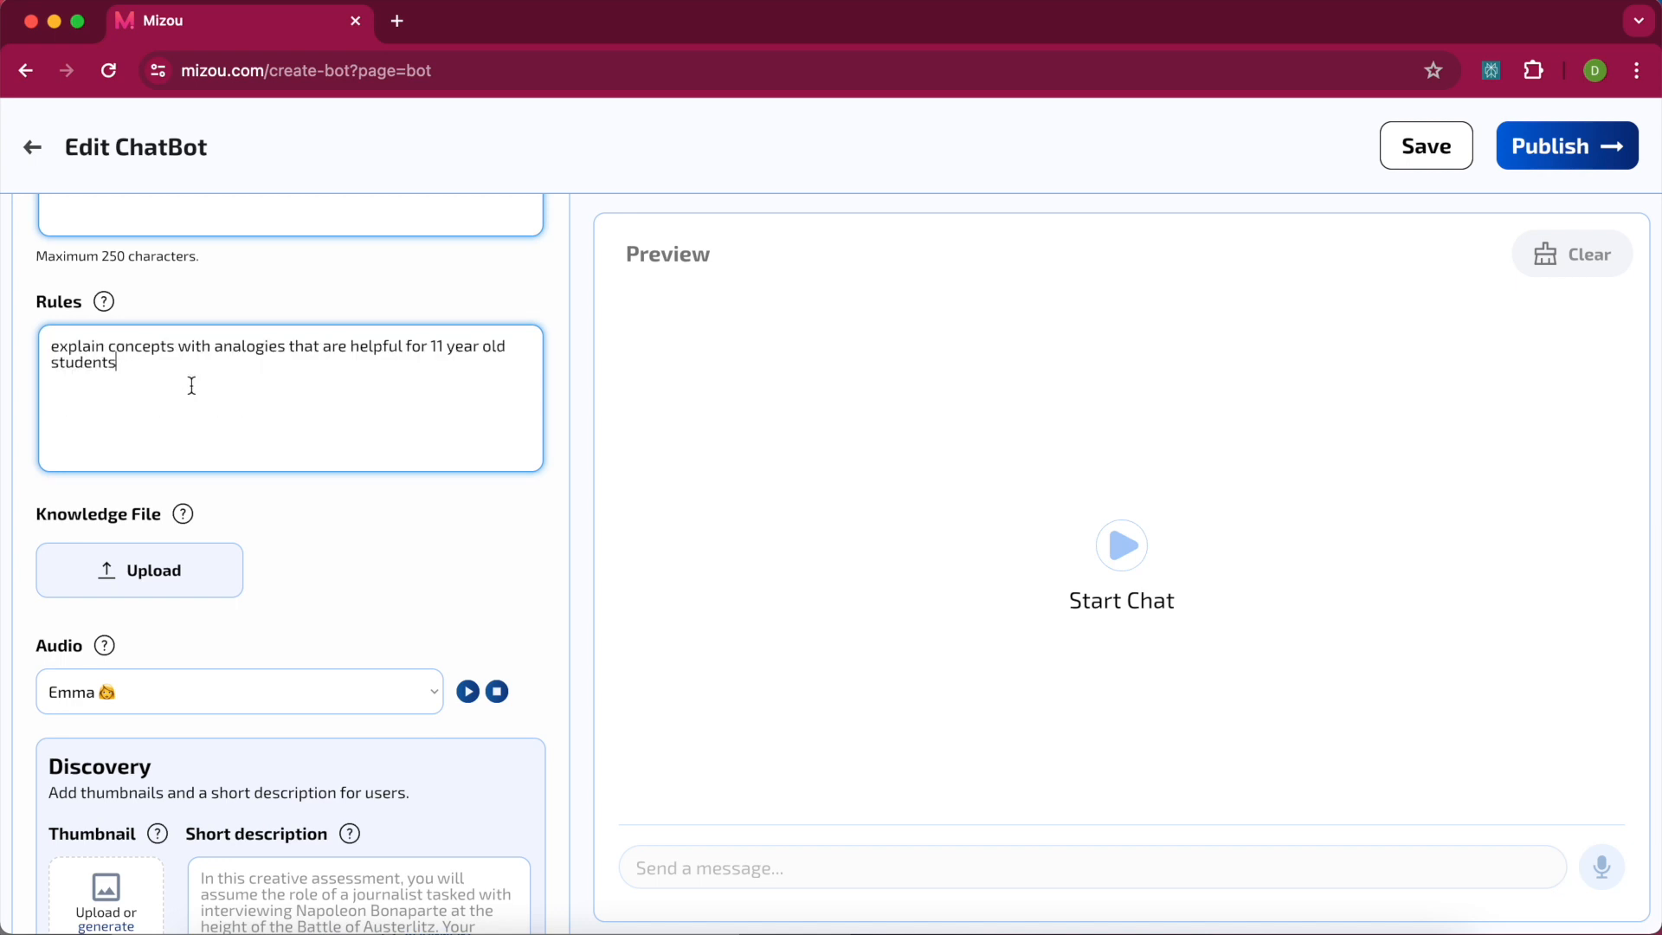
# Choose Emma as the audio voice and generate the Discovery thumbnail from the description "ScienceBot".
pyautogui.scroll(-1, 192, 385)
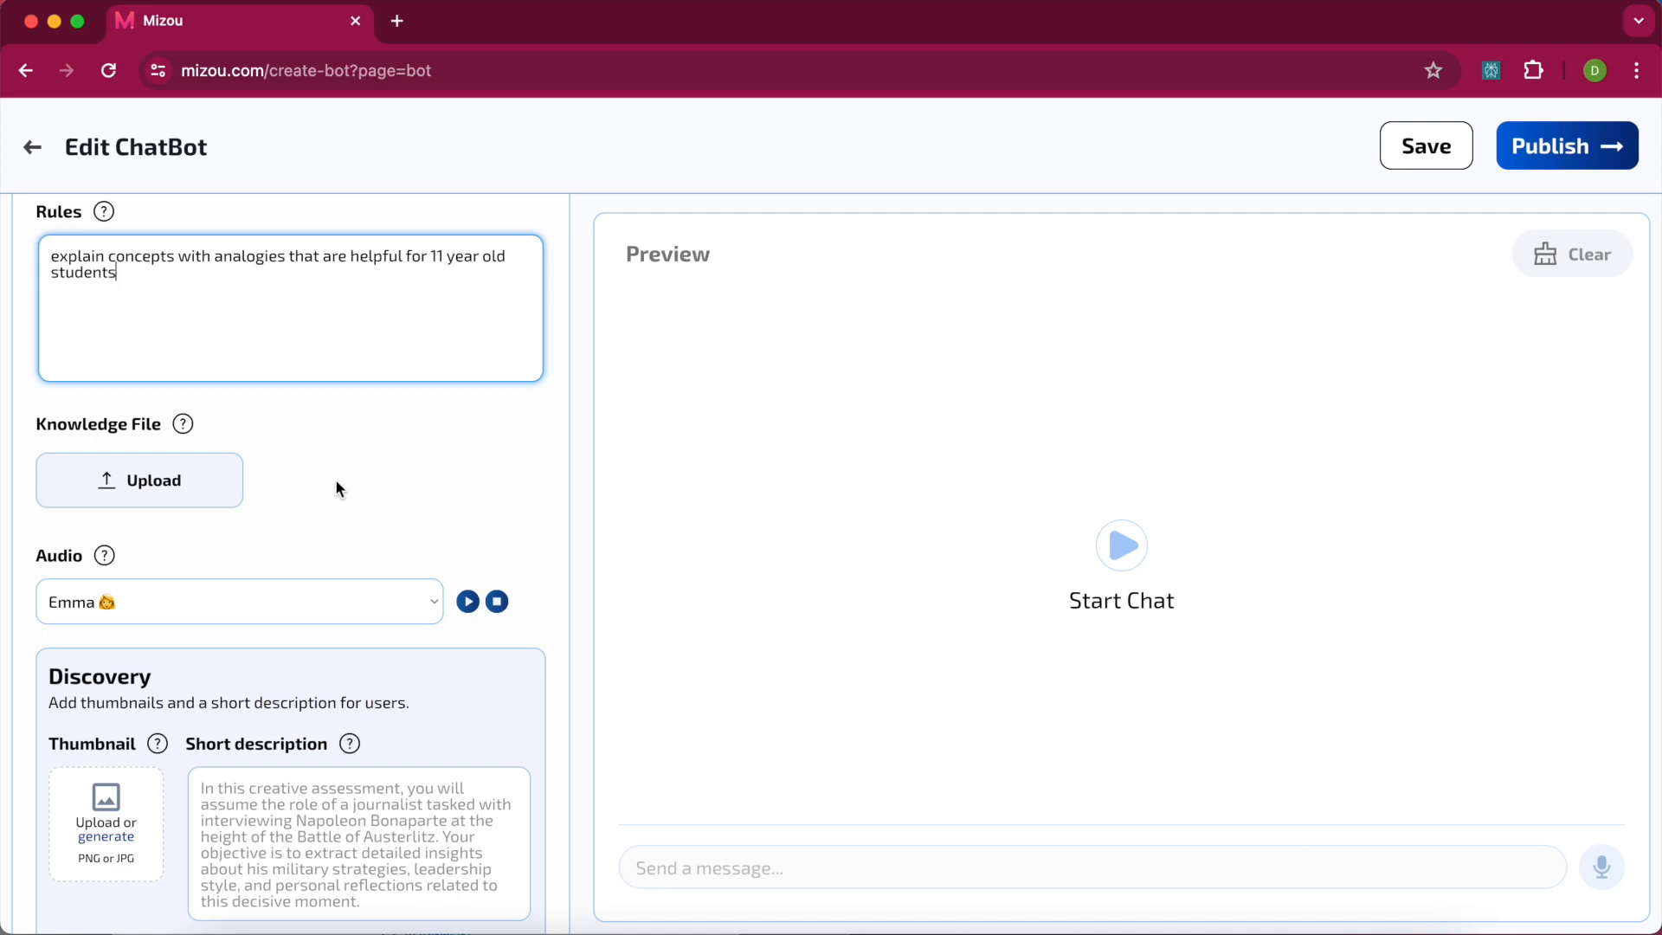
pyautogui.scroll(-3, 337, 489)
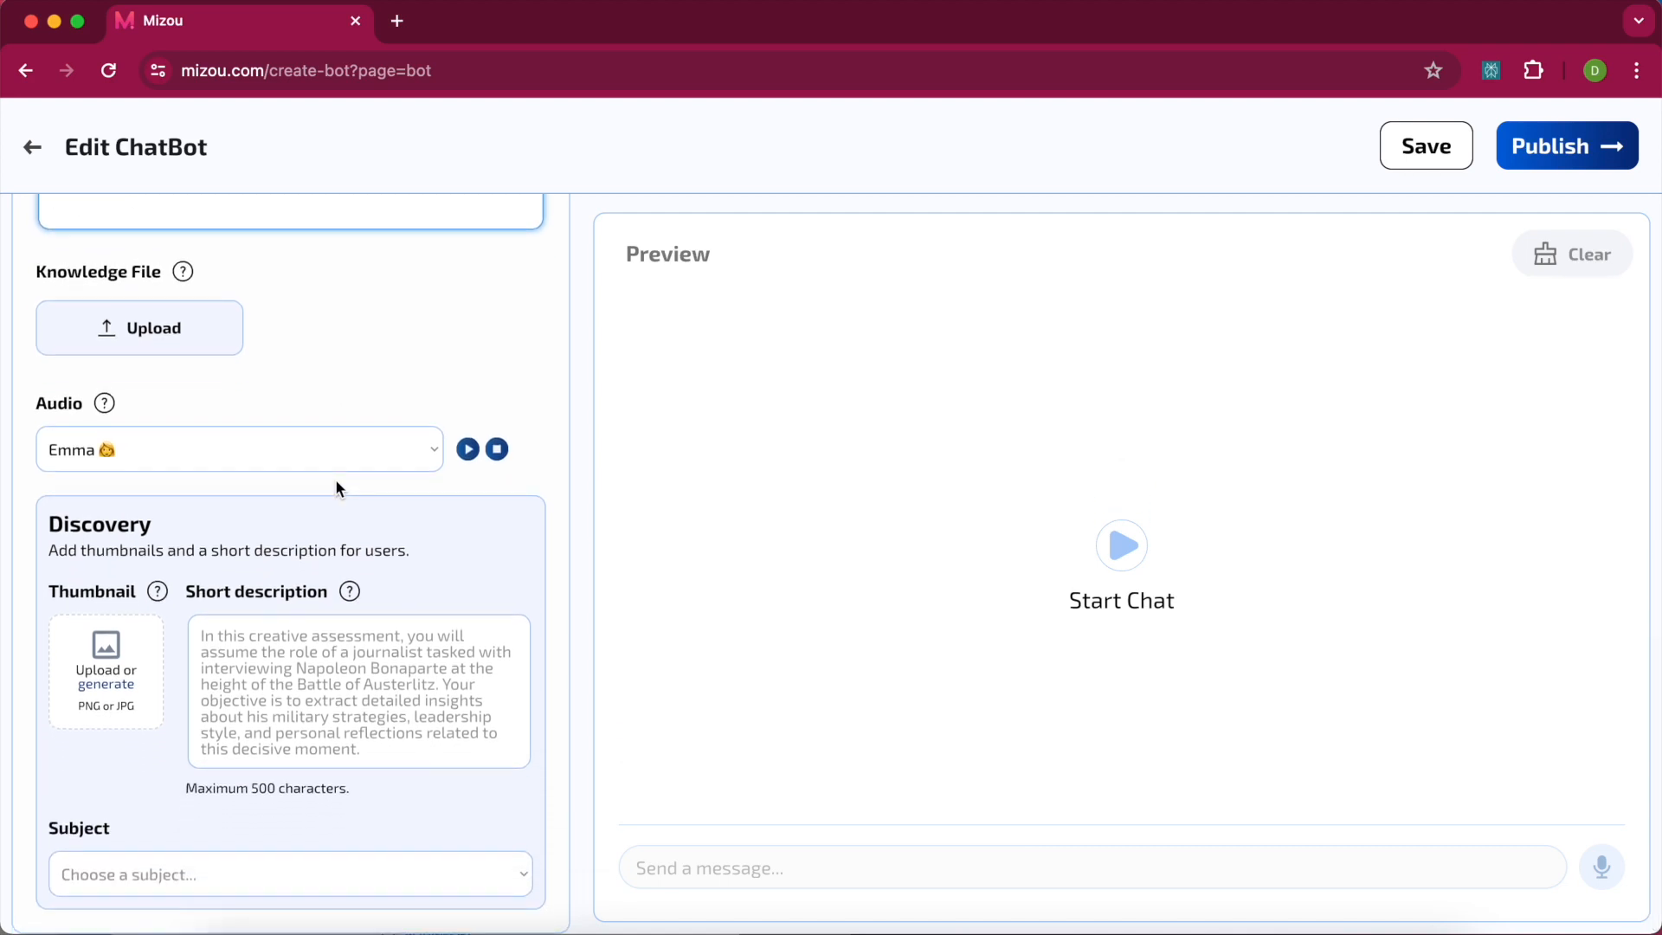
pyautogui.click(410, 445)
pyautogui.click(414, 451)
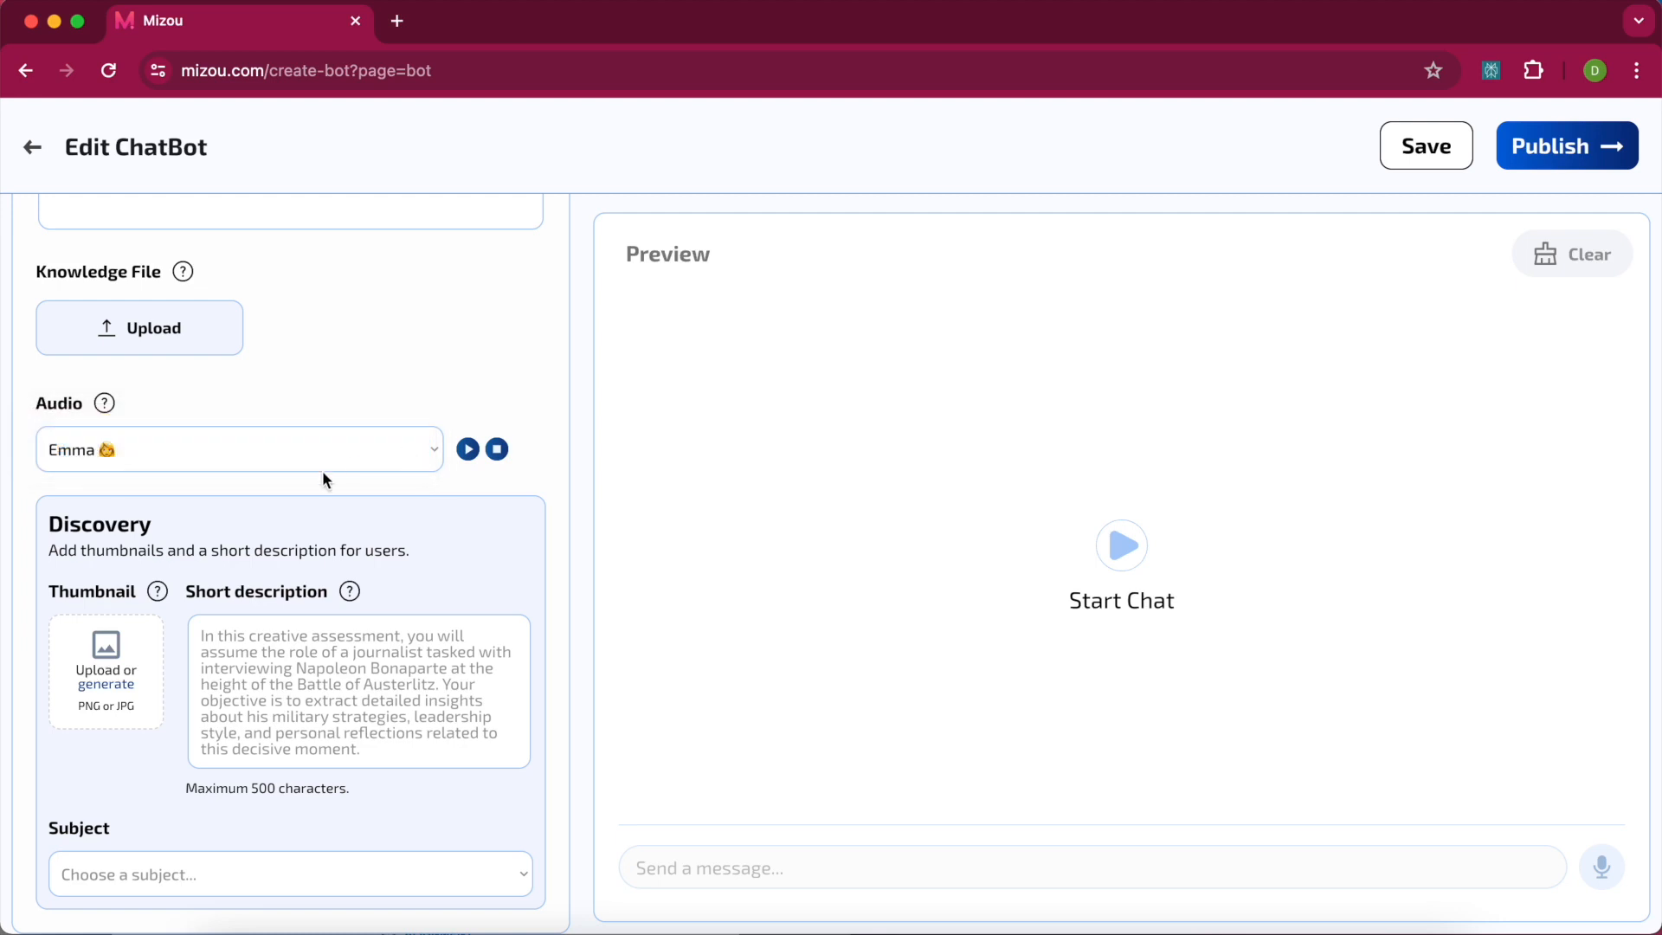
pyautogui.click(119, 660)
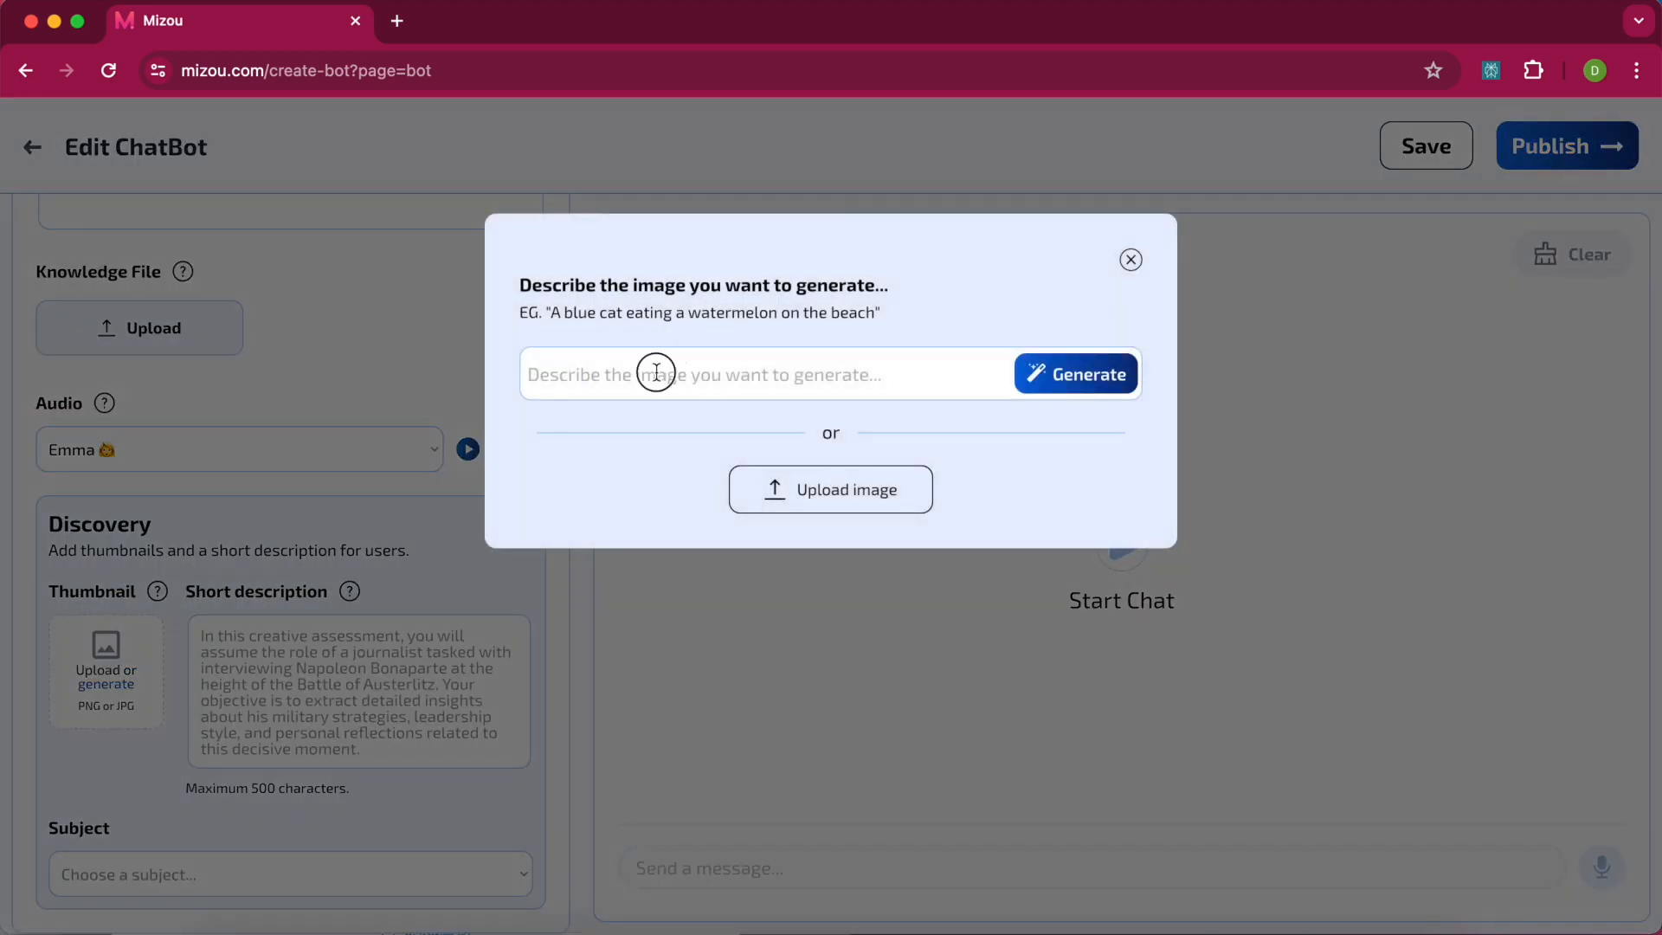
pyautogui.write('ScienceBo')
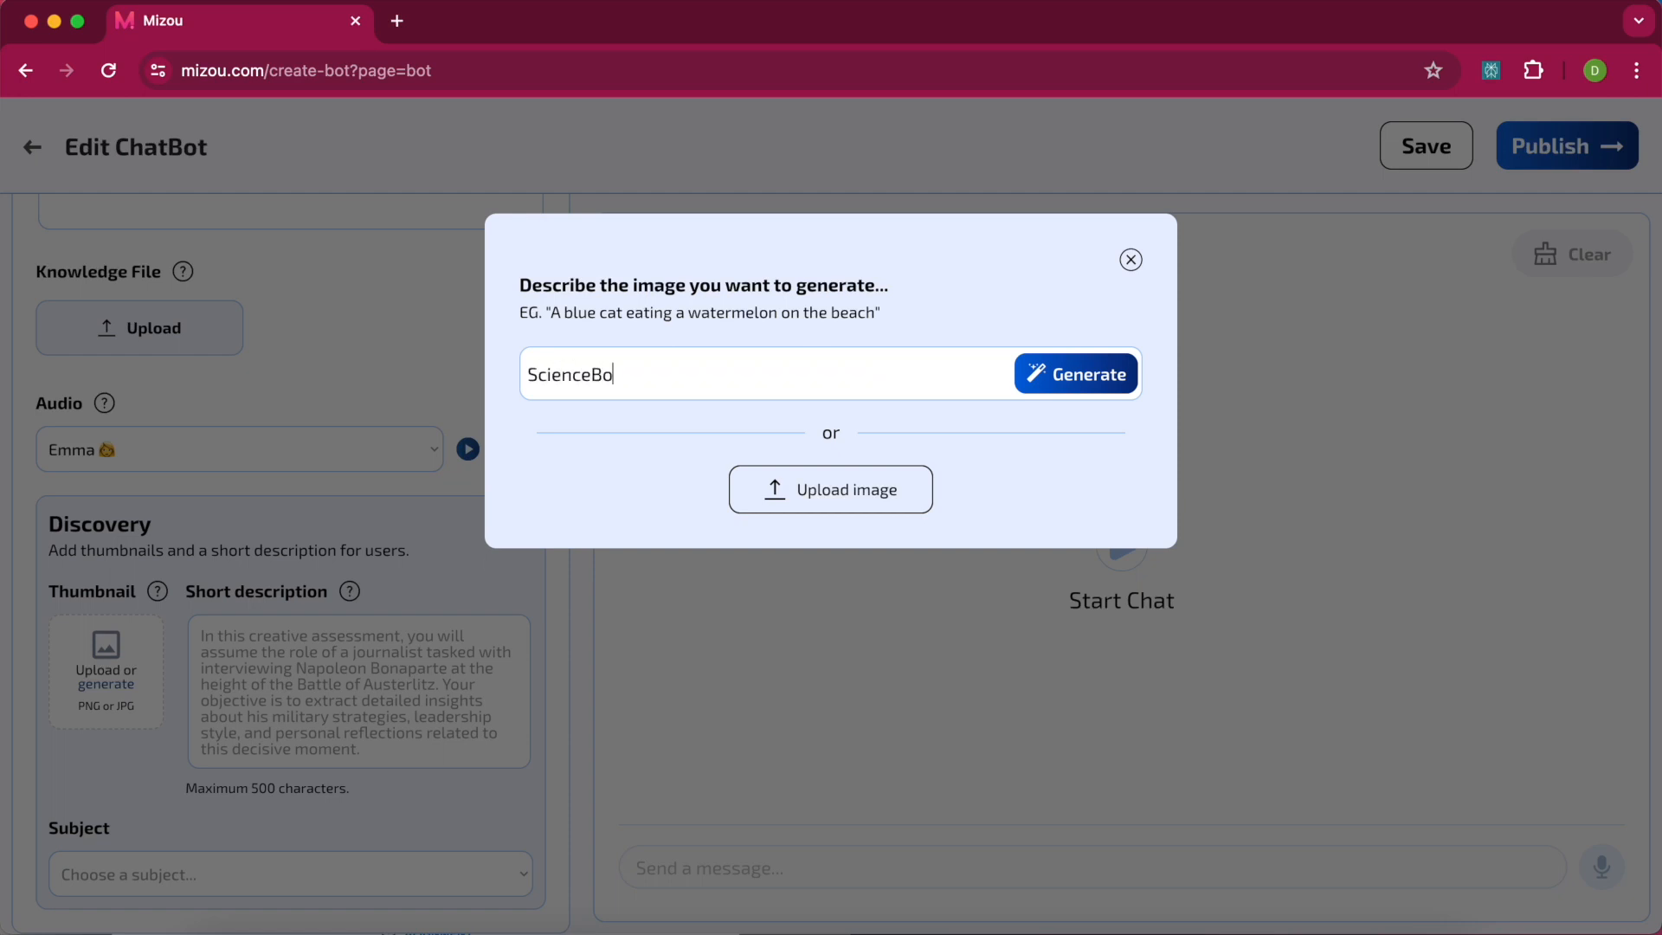
pyautogui.write('t')
pyautogui.click(1093, 372)
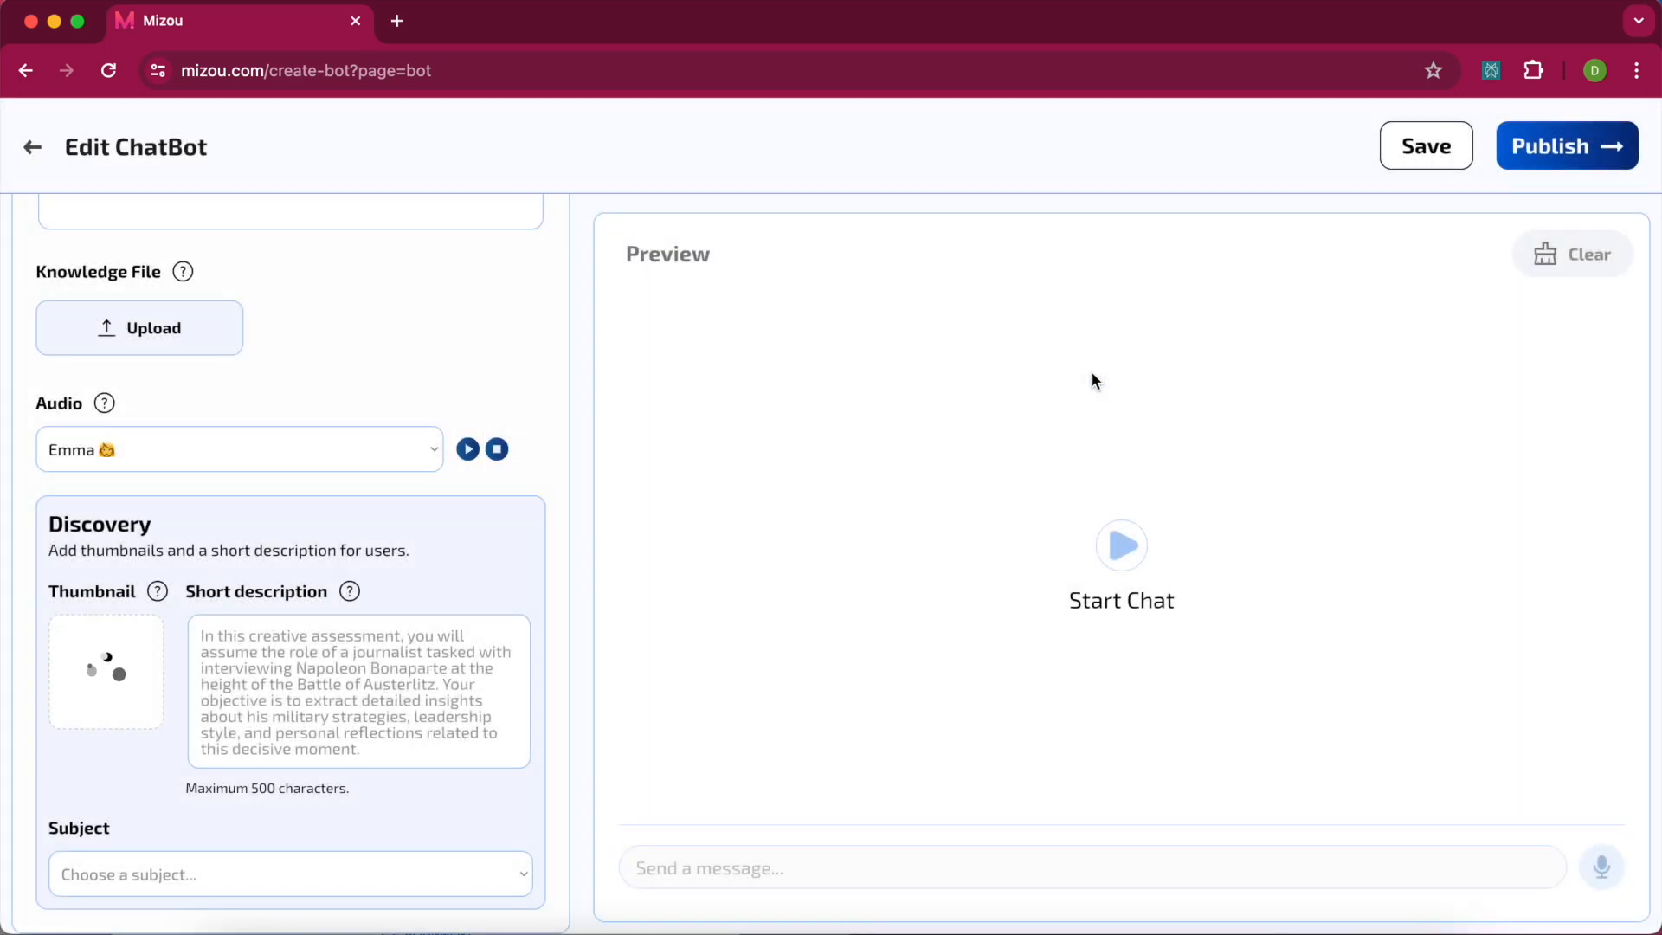
# Describe it as a scienceBot that helps answer questions about physical and chemical changes and the law of the conservation of matter, with subject Science.
pyautogui.click(246, 667)
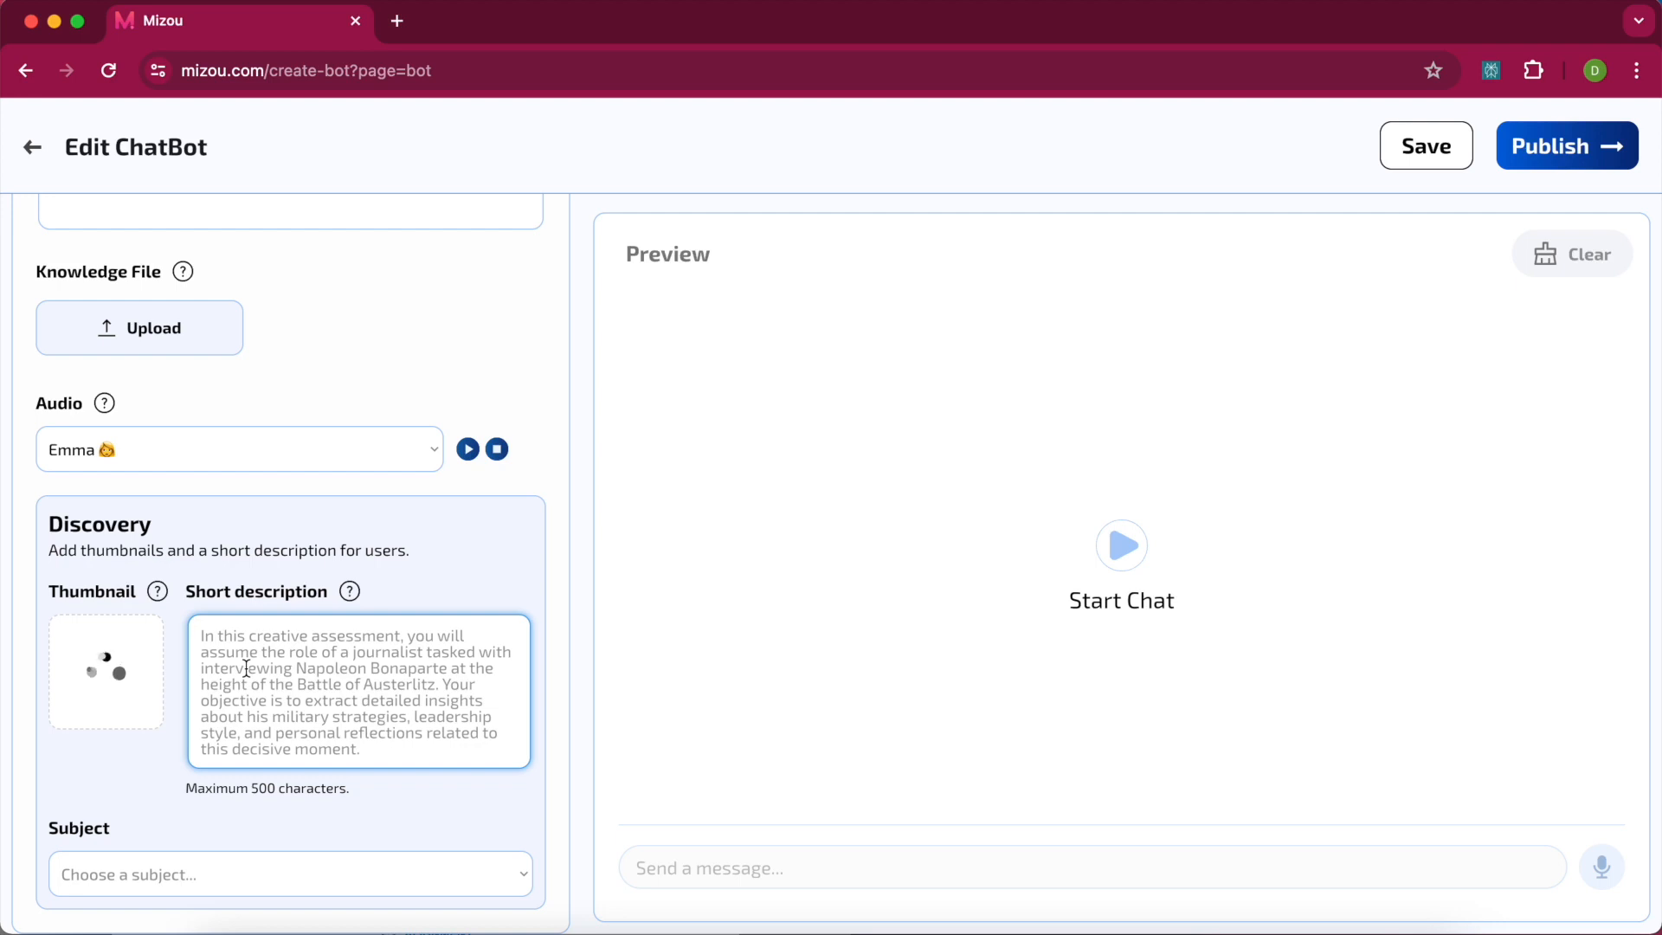
pyautogui.write('Th')
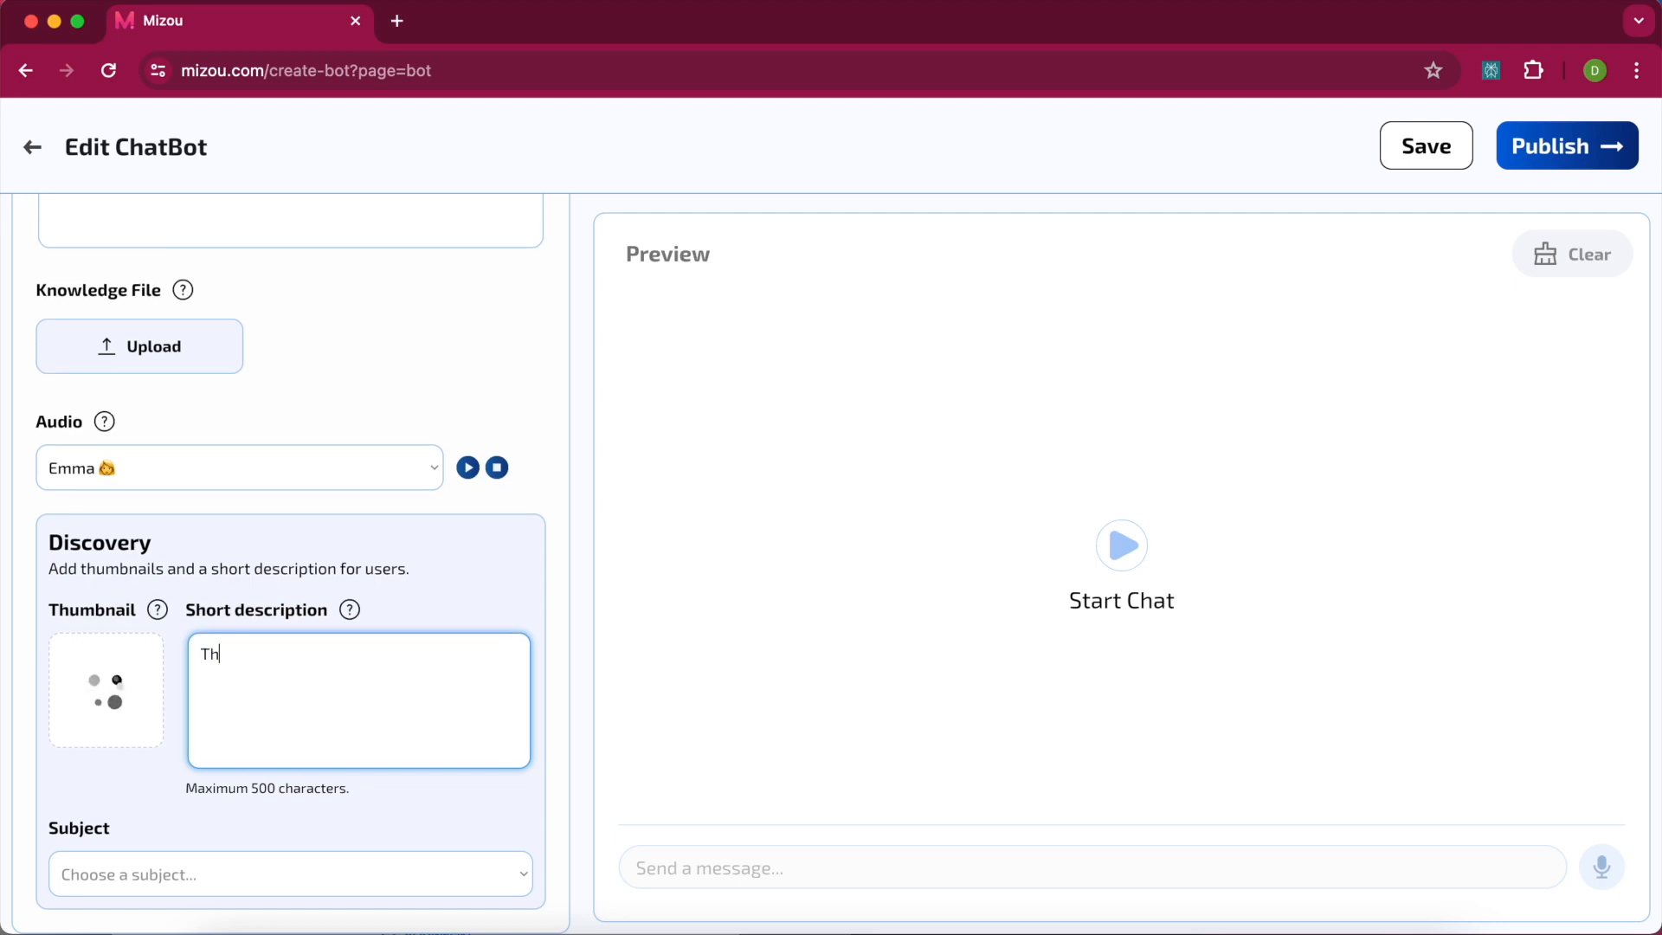
pyautogui.write('is is a scienceBot that helps an')
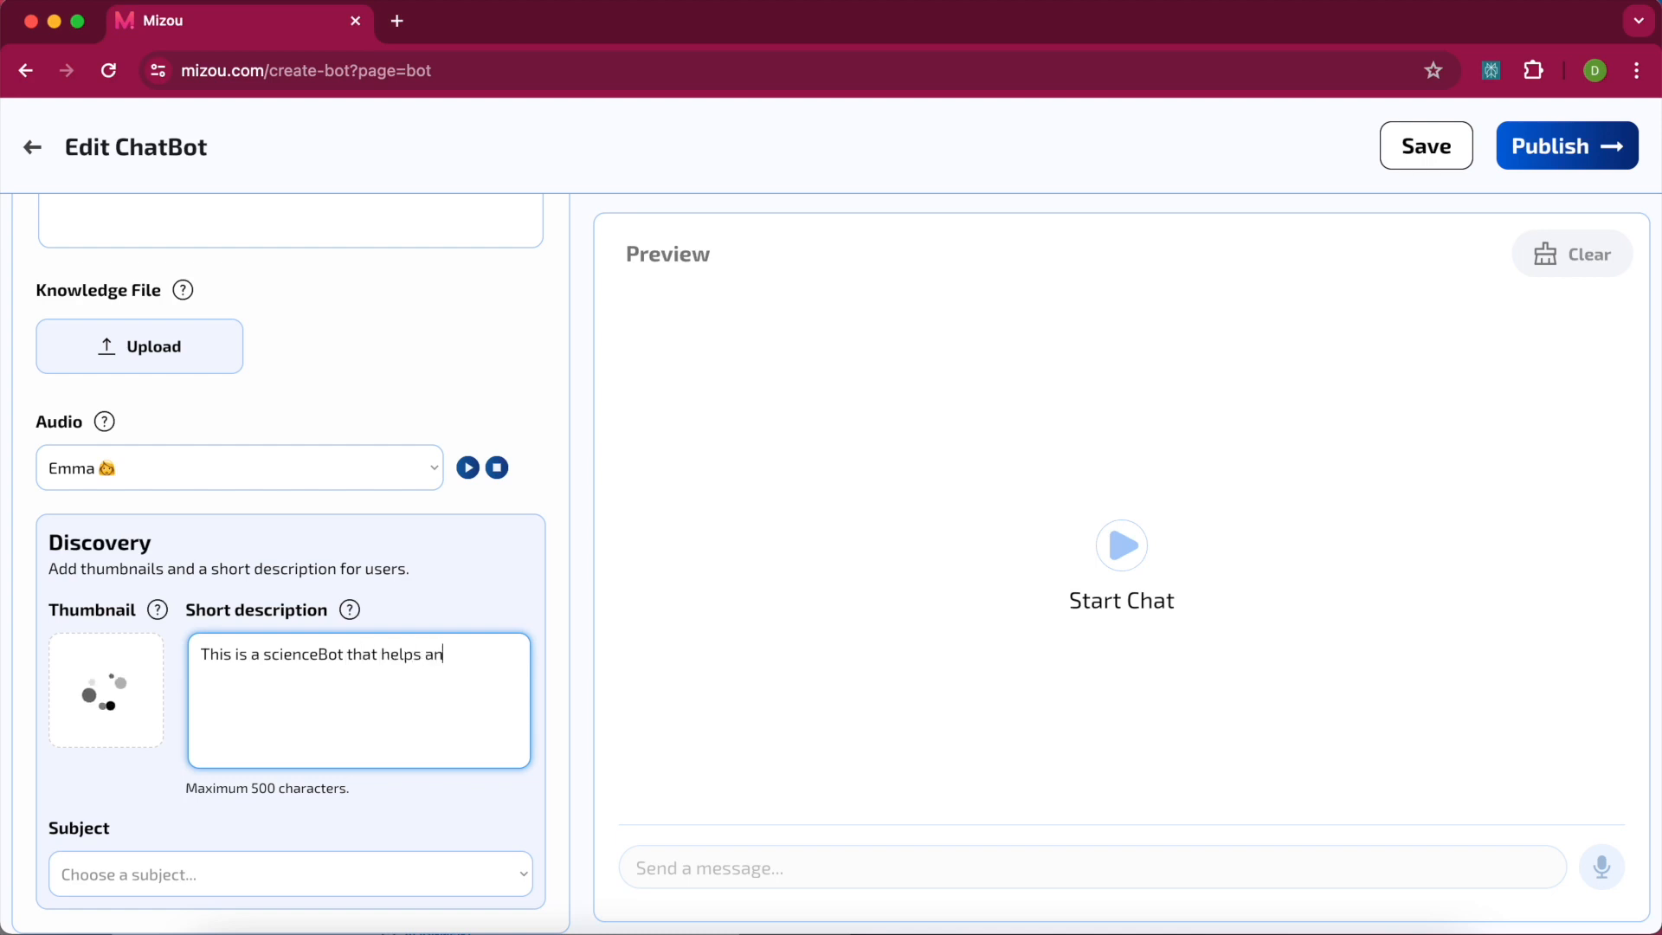
pyautogui.write('swer questions about ')
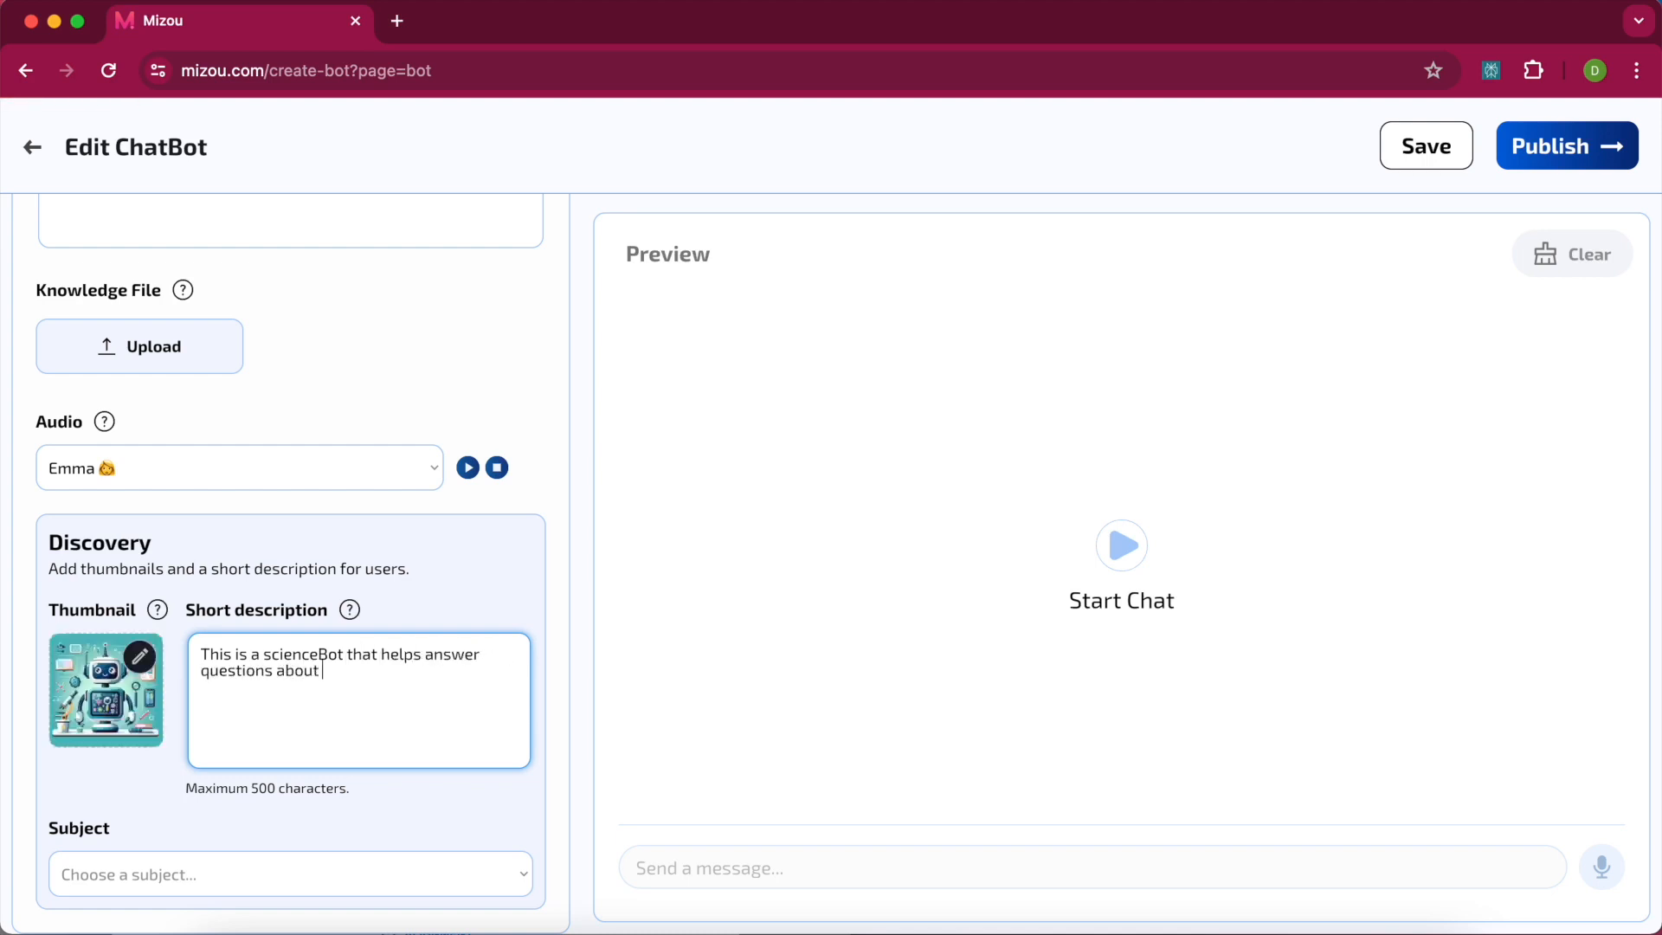
pyautogui.write('physical and chemical changes and the law of the conservatio')
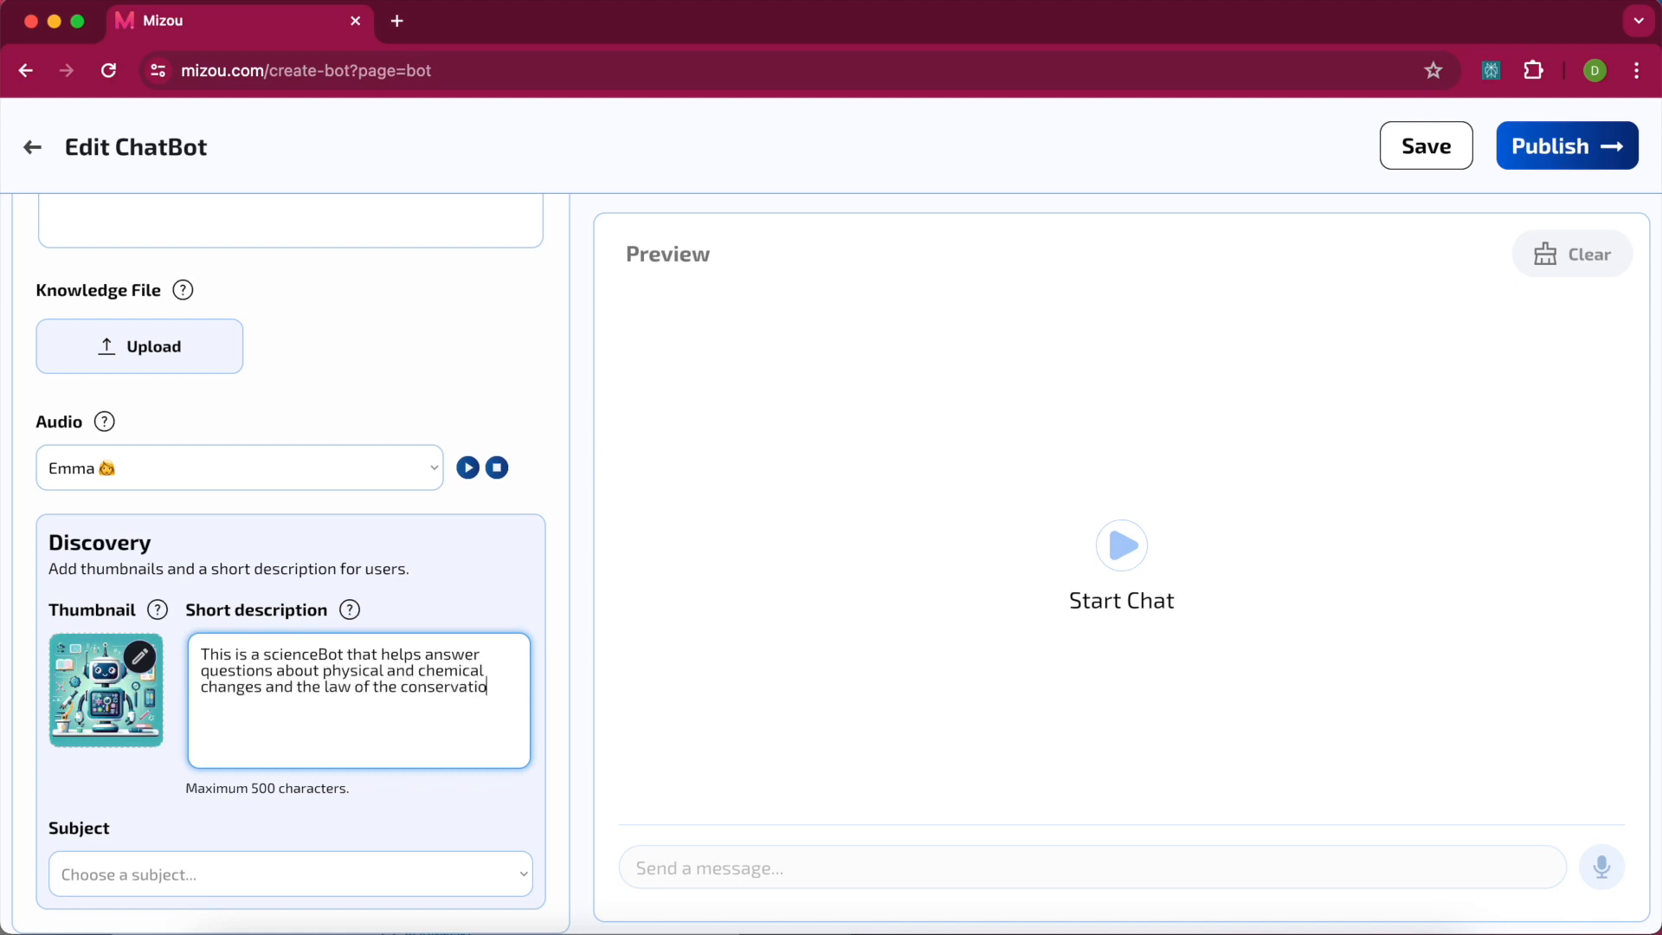
pyautogui.write('n of matter.')
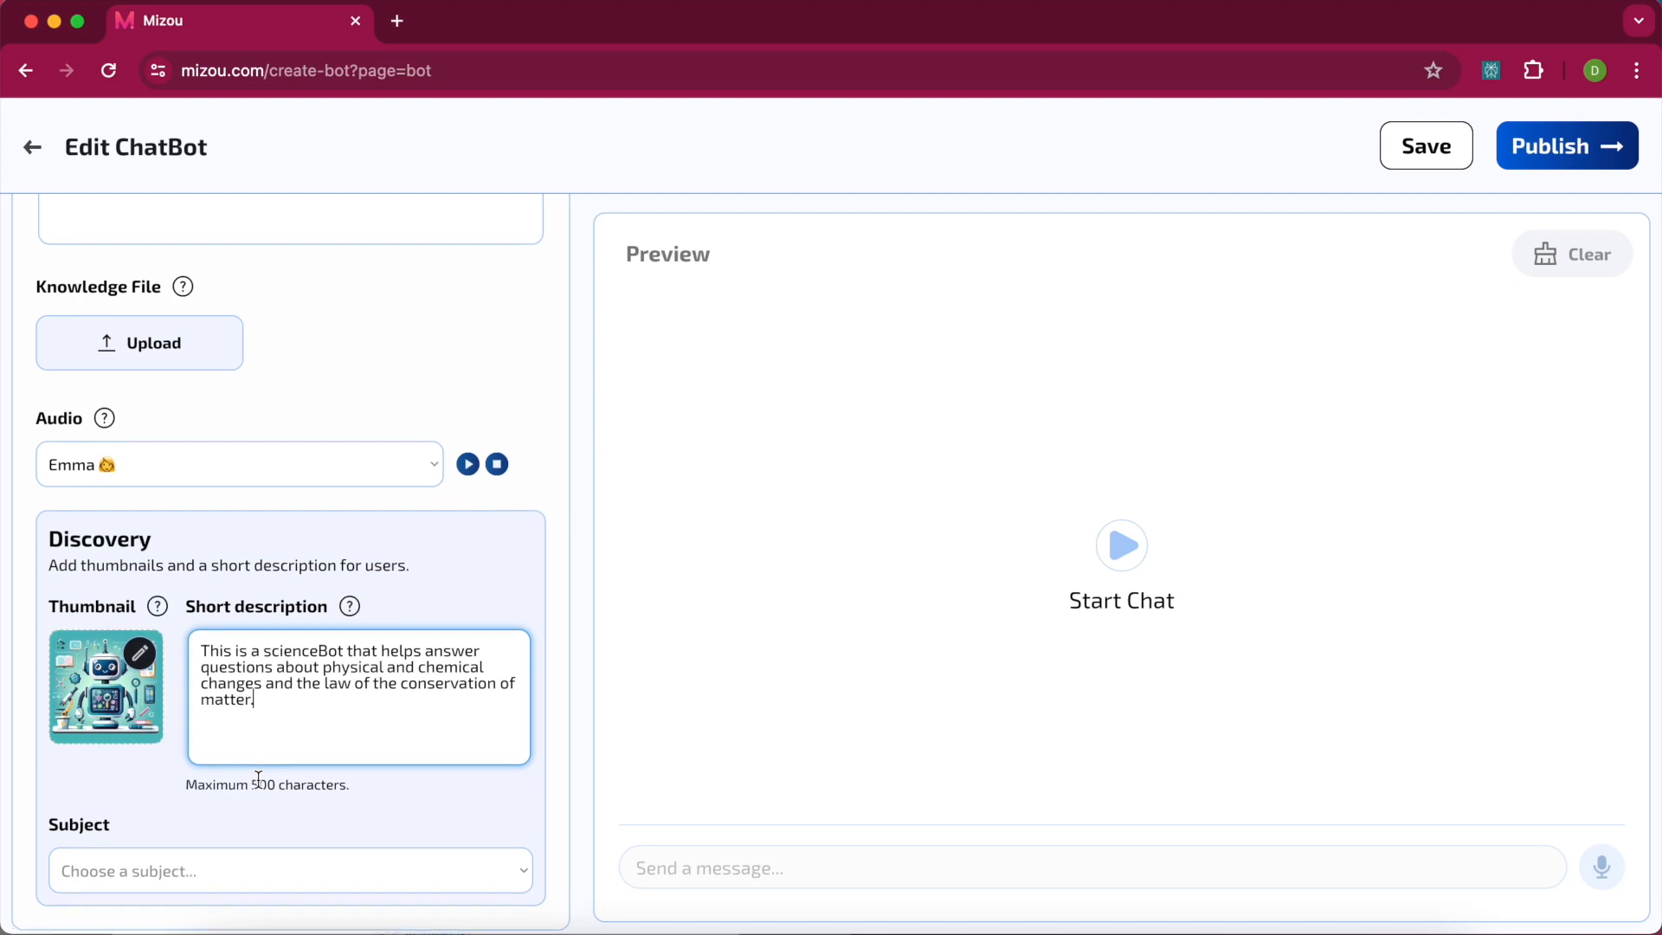
pyautogui.click(194, 869)
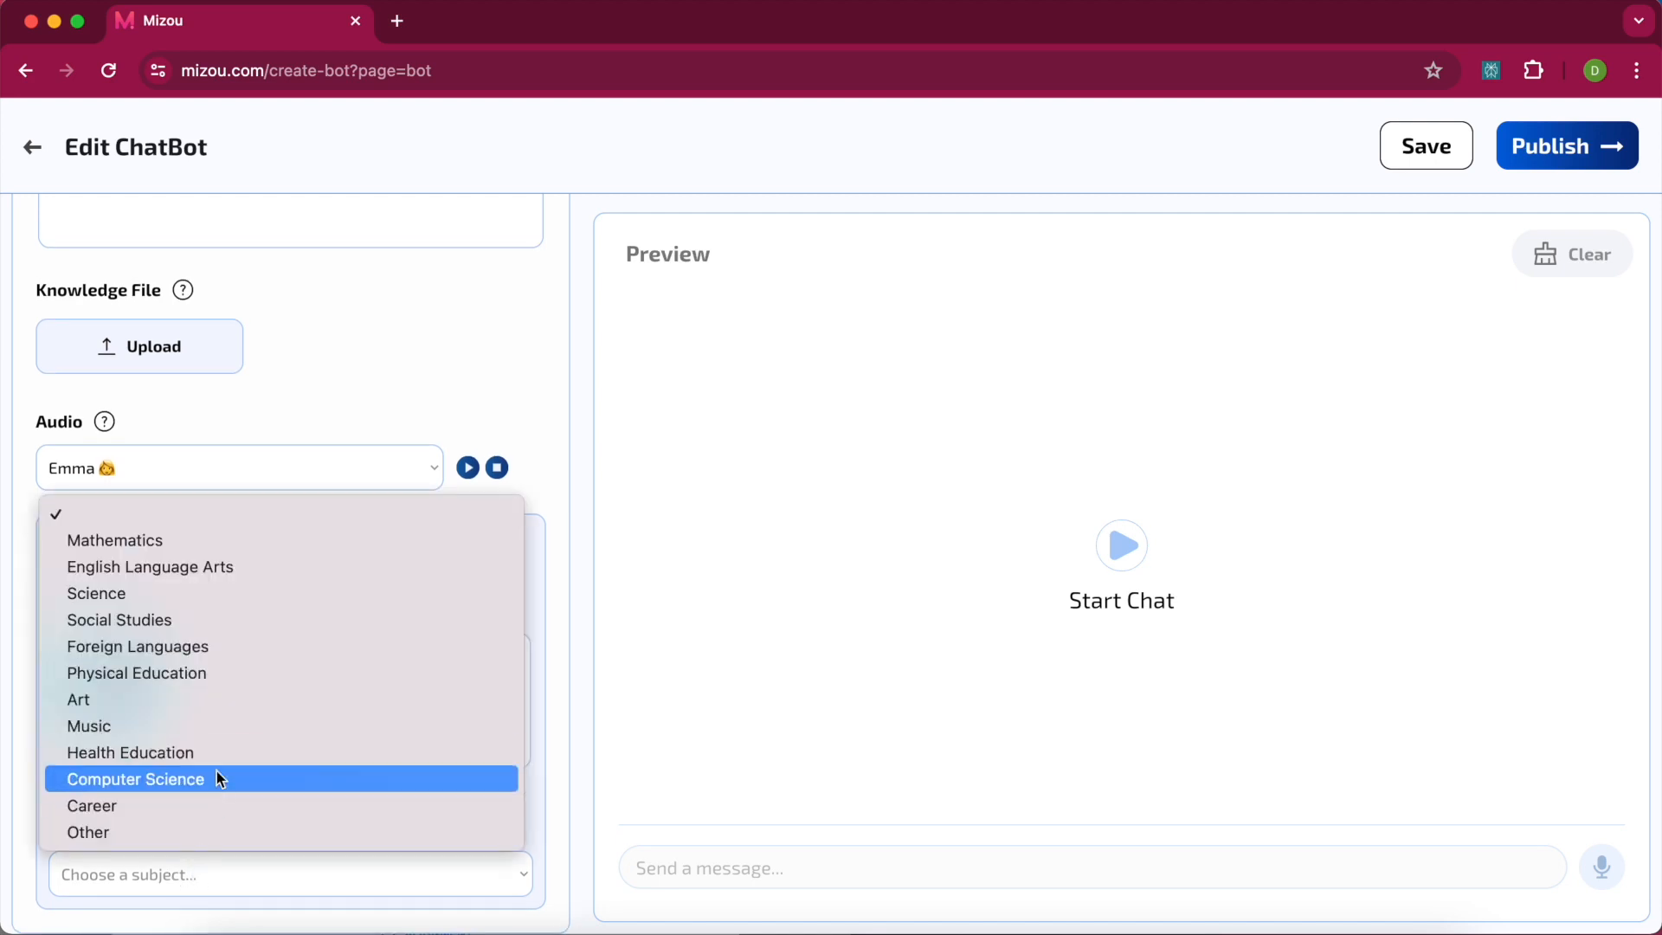
pyautogui.click(168, 595)
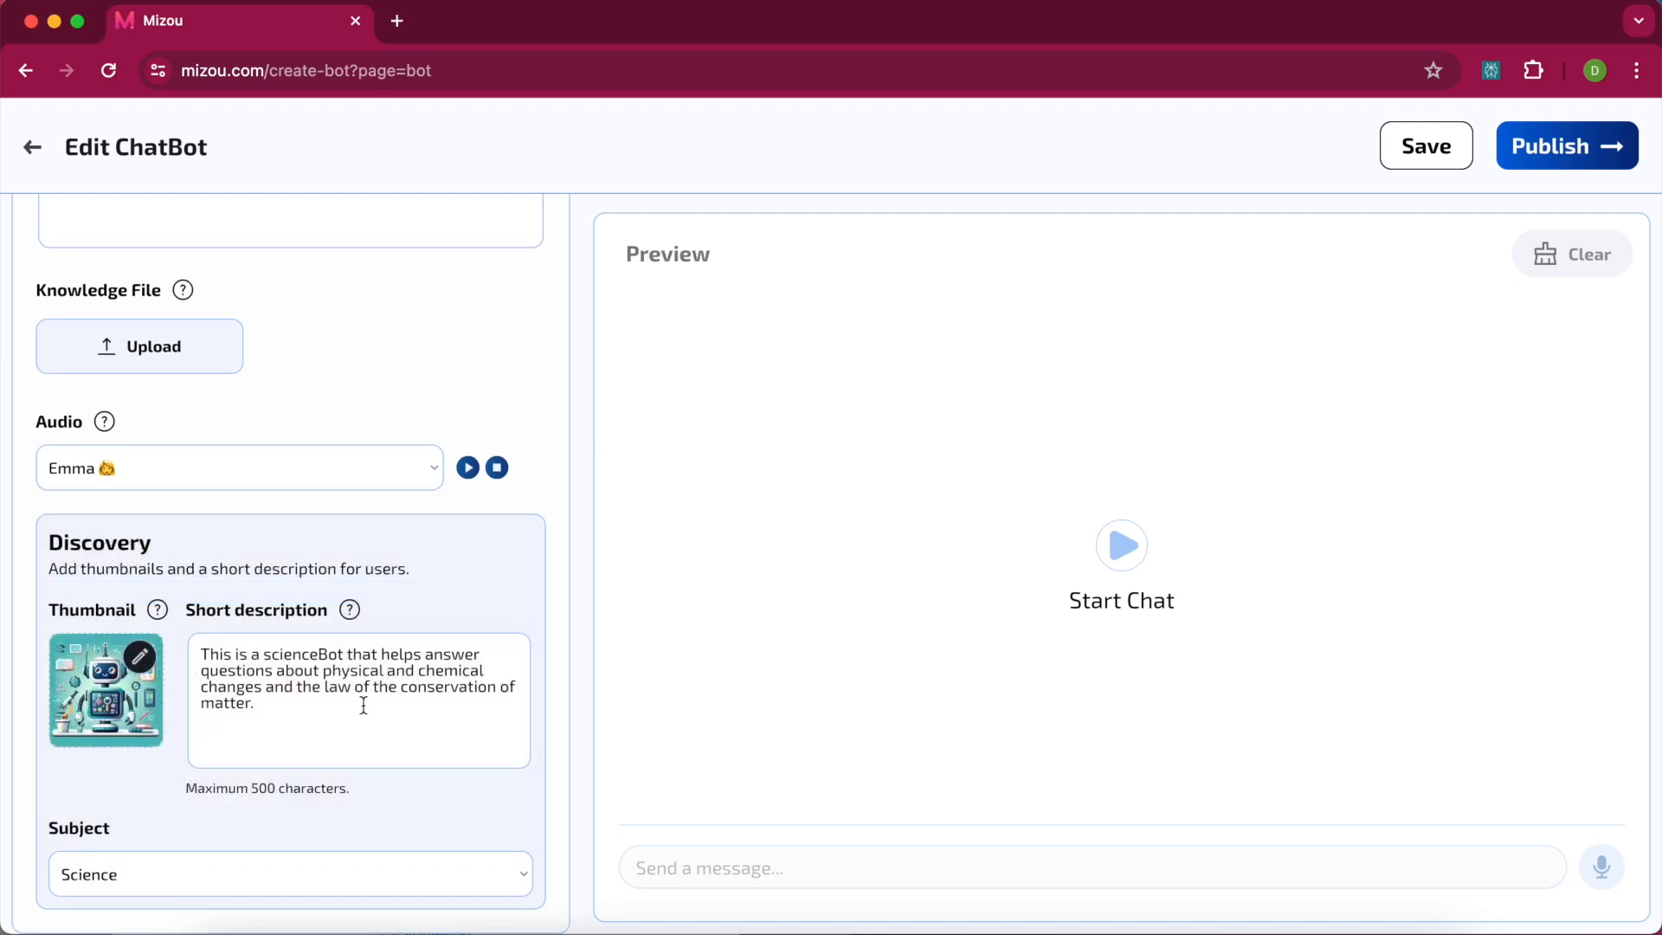
# Publish the Year 6 Science Bot and view its sharing link for fellow educators.
pyautogui.click(1588, 163)
pyautogui.click(1410, 295)
pyautogui.click(1525, 522)
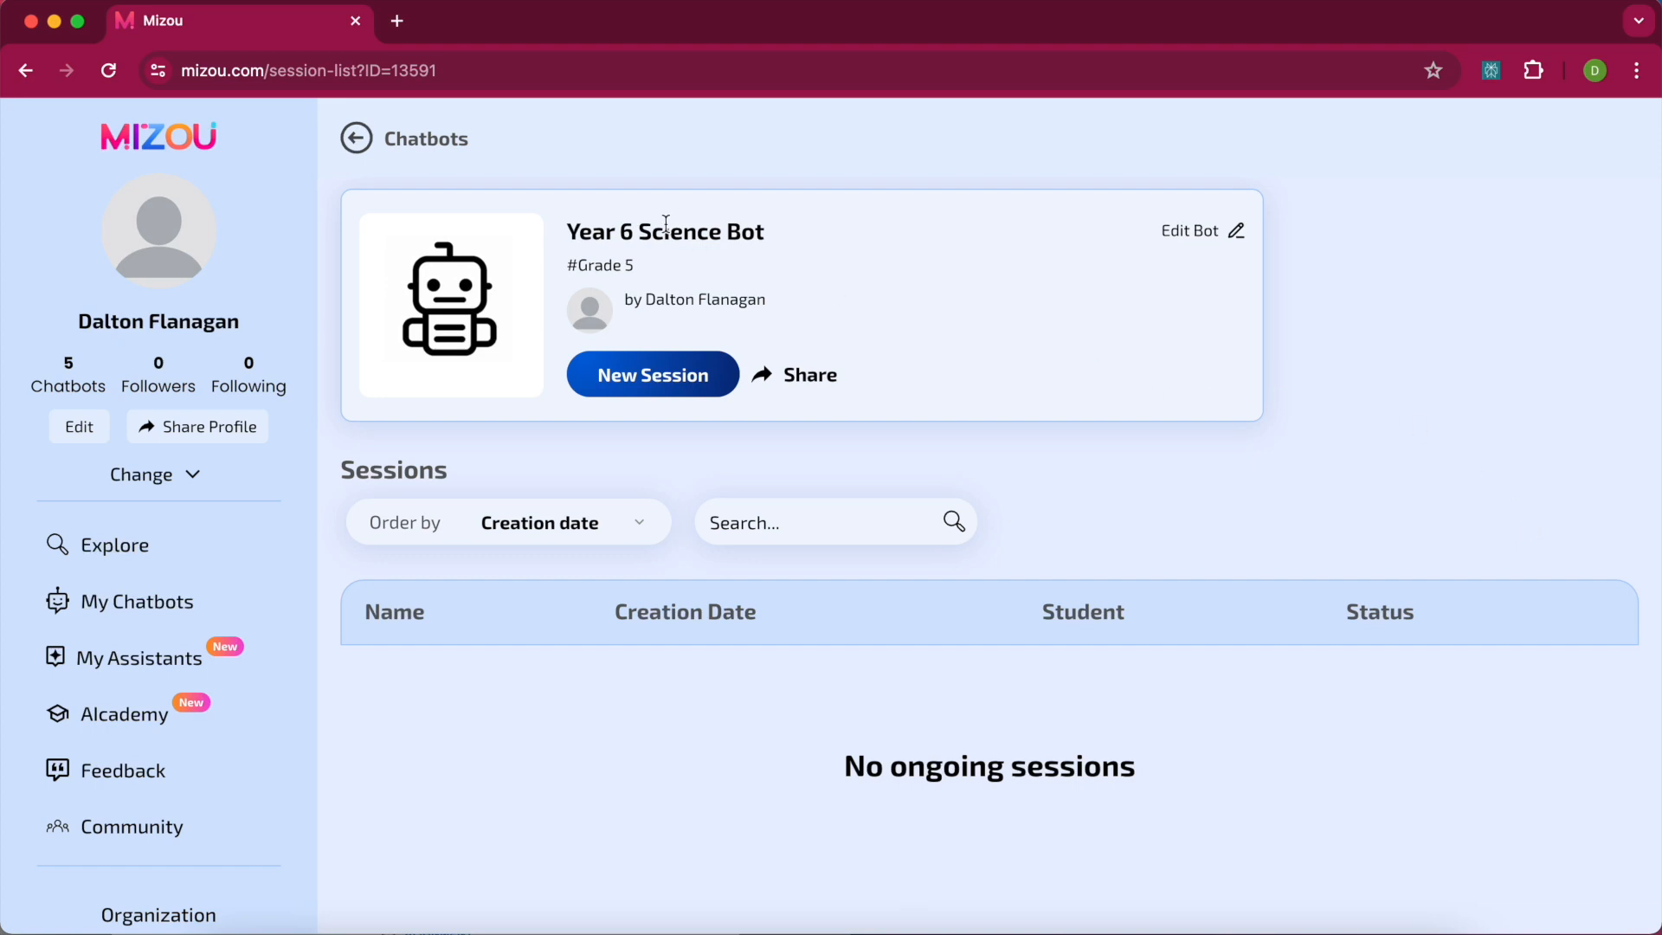
pyautogui.click(784, 383)
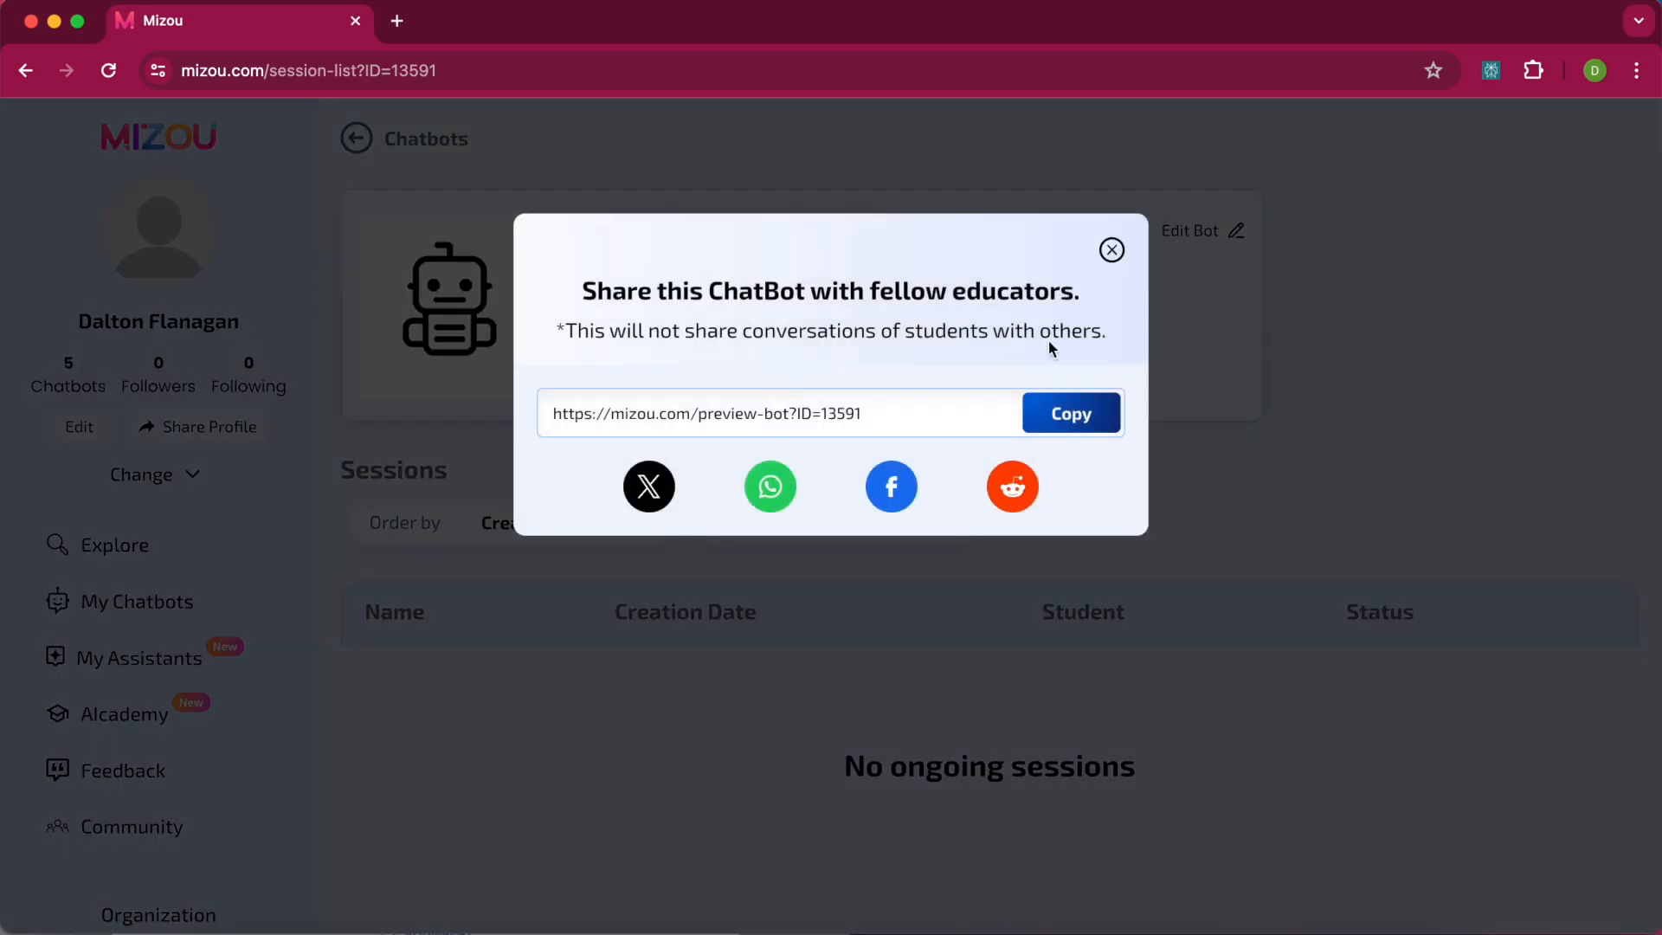
pyautogui.click(1111, 252)
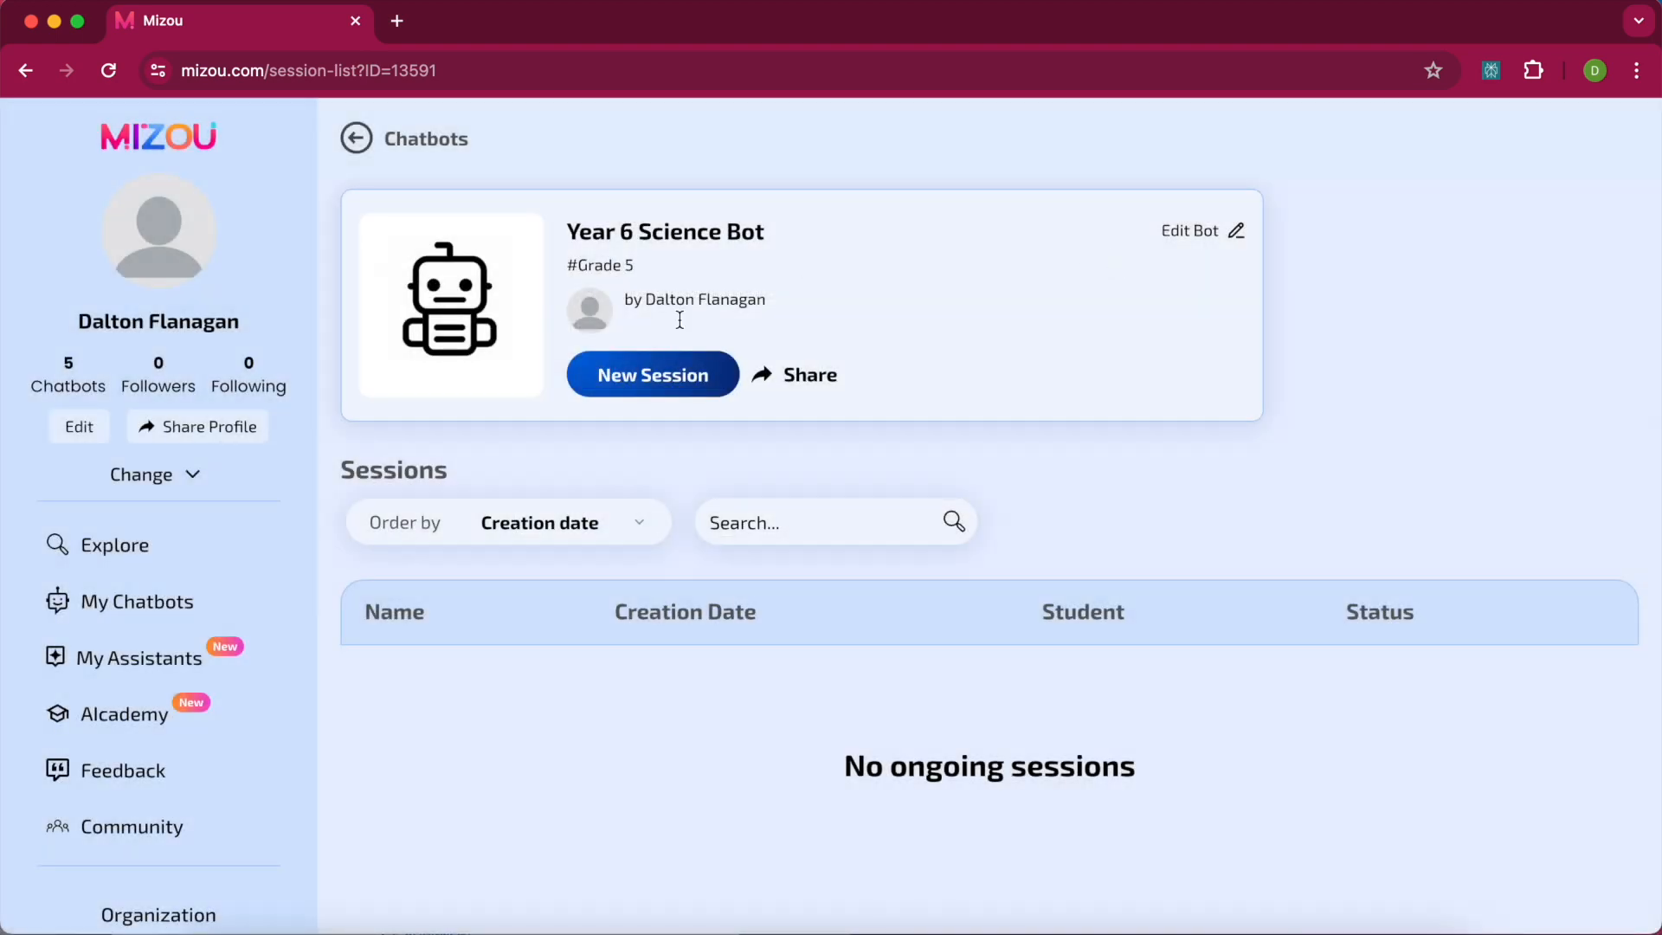
# Create and launch a new student session for the Year 6 Science Bot.
pyautogui.click(626, 381)
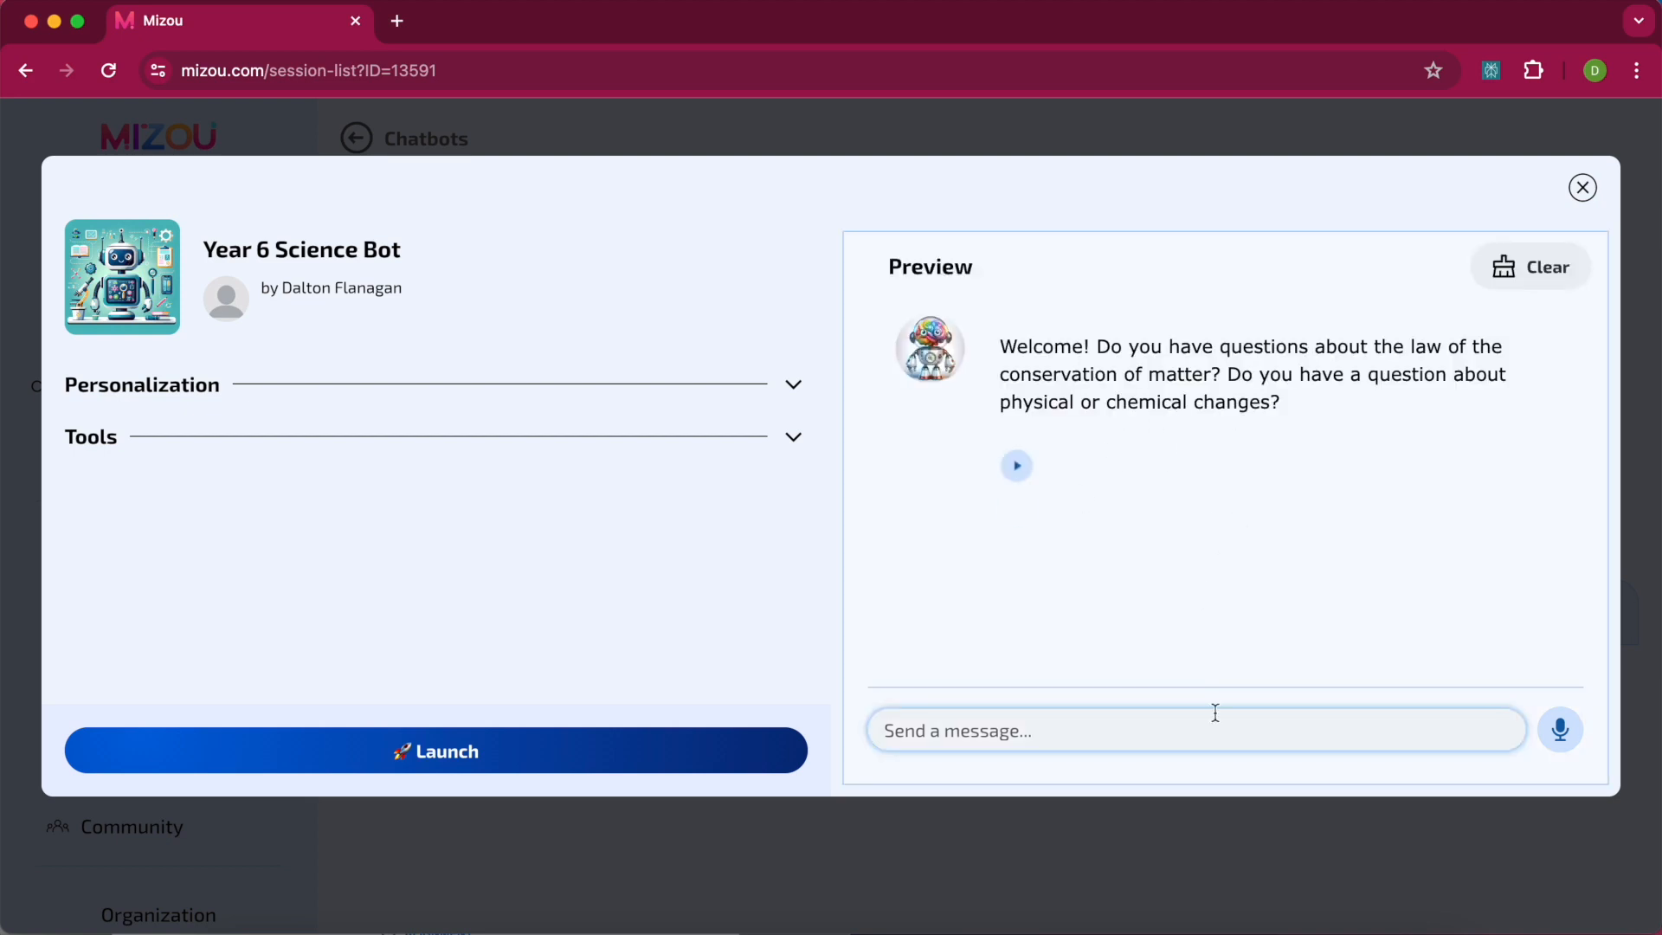
pyautogui.click(578, 761)
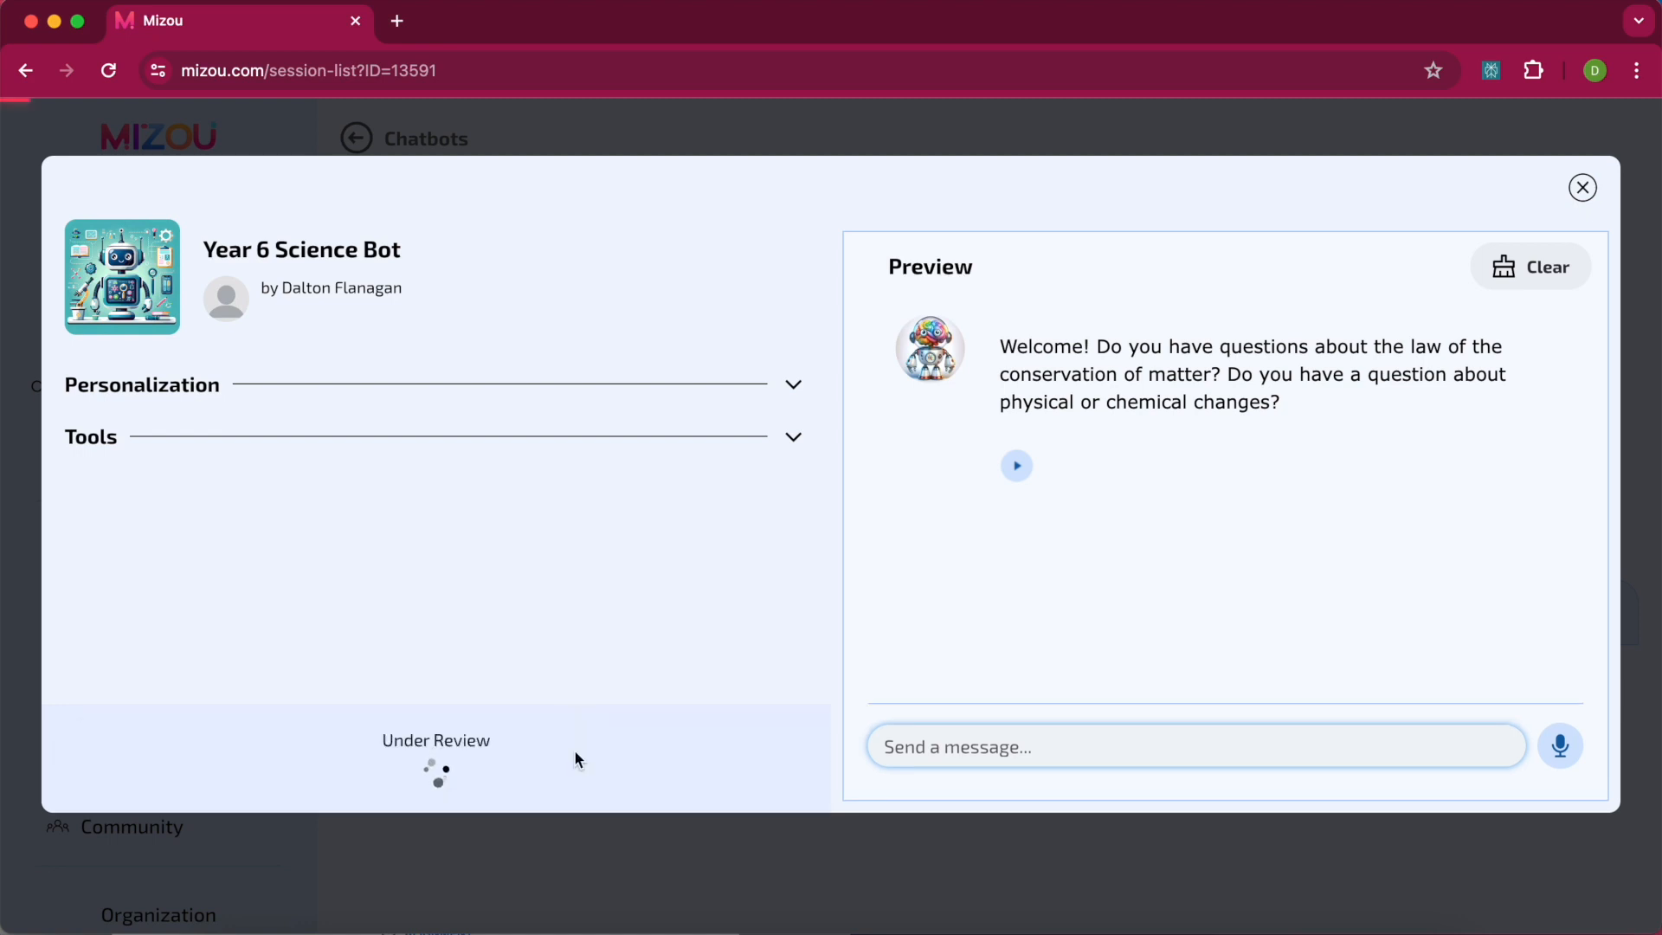